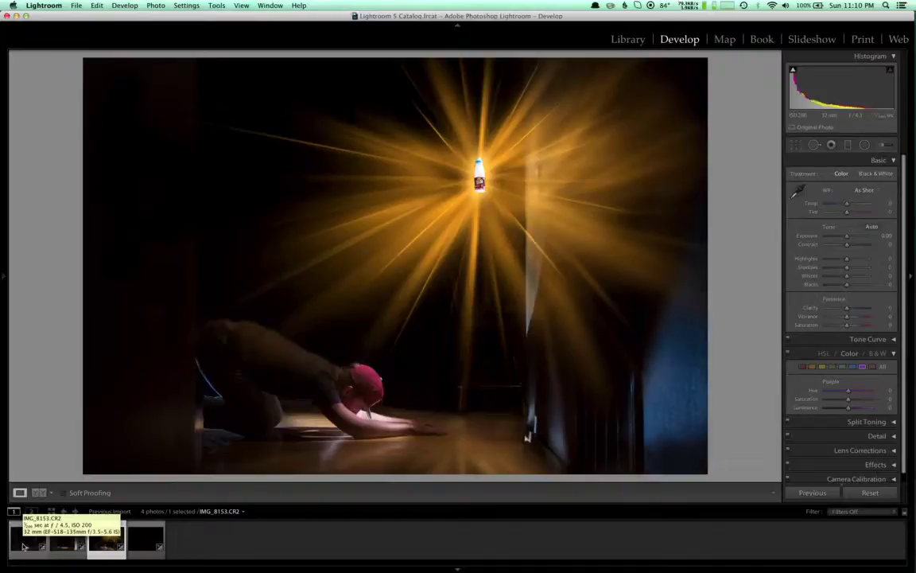
Review IMG_8153.CR2 and IMG_8154.CR2, examining the bottle in IMG_8154.CR2 up close, and return to IMG_8153.CR2
{"action": "left_click", "coordinate": [24, 546]}
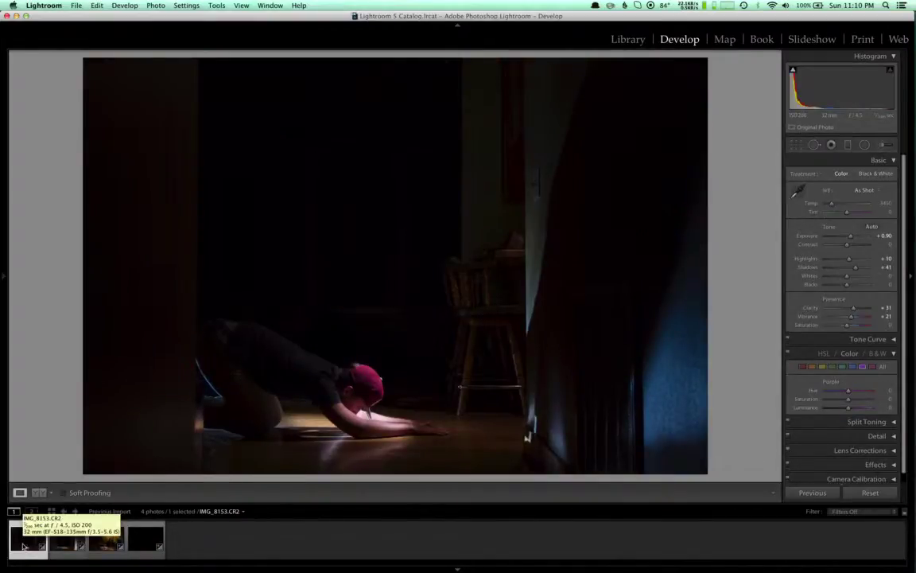
{"action": "key", "text": "Right"}
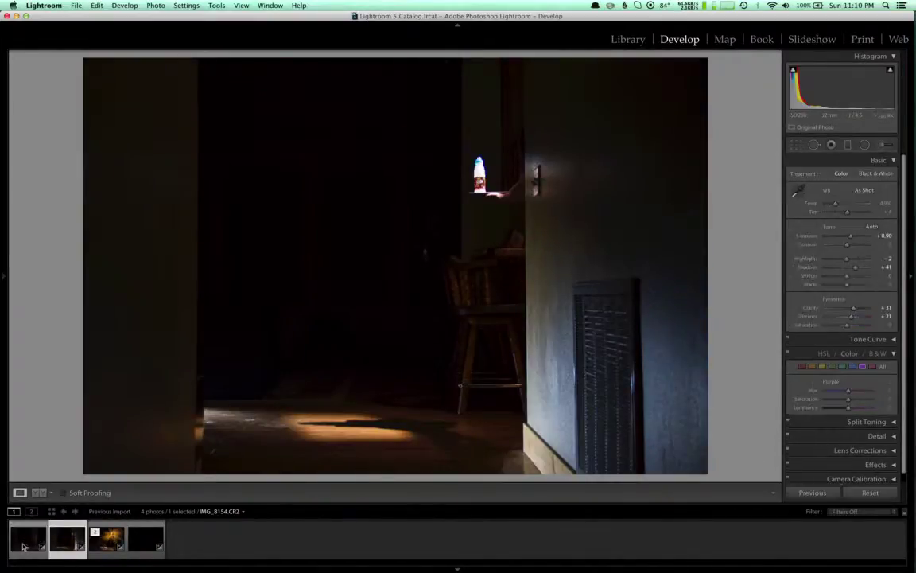
{"action": "left_click", "coordinate": [488, 181]}
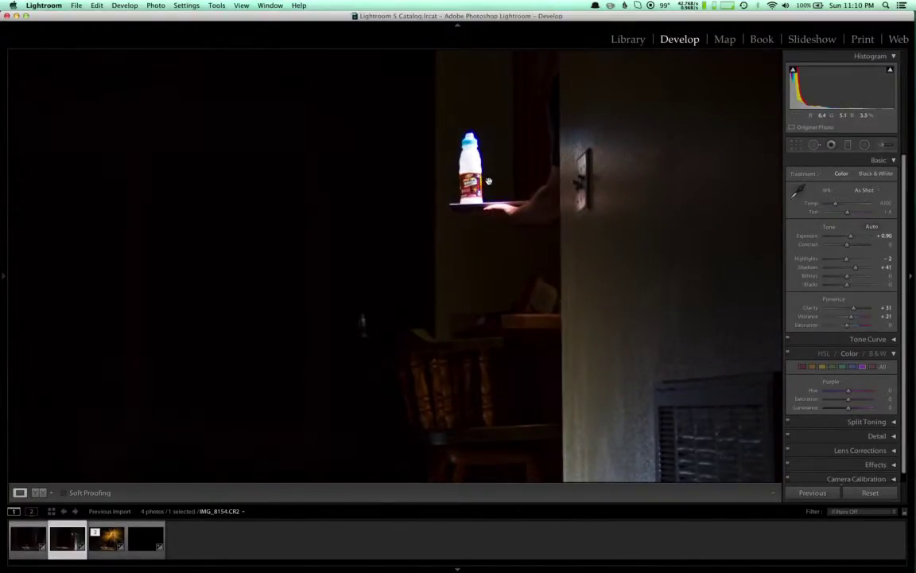
{"action": "left_click", "coordinate": [489, 181]}
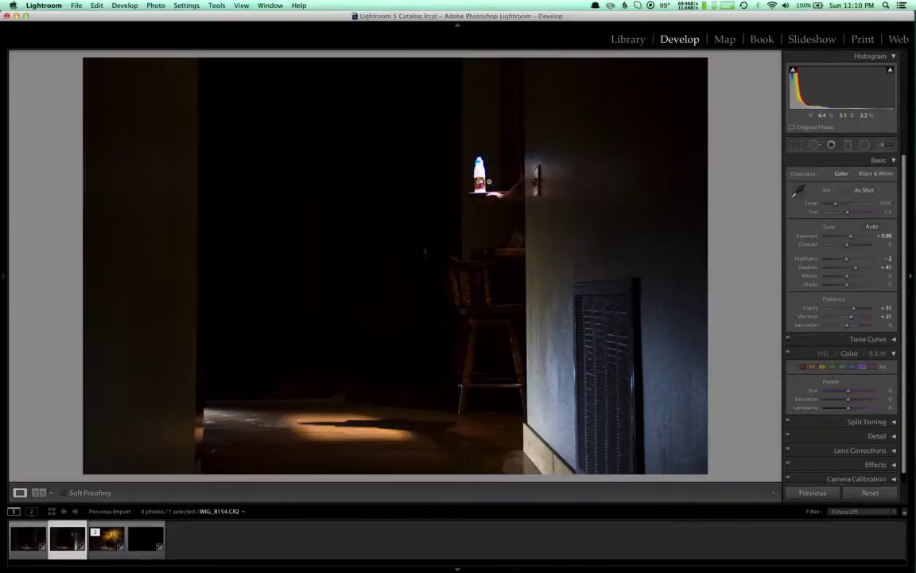
{"action": "key", "text": "Left"}
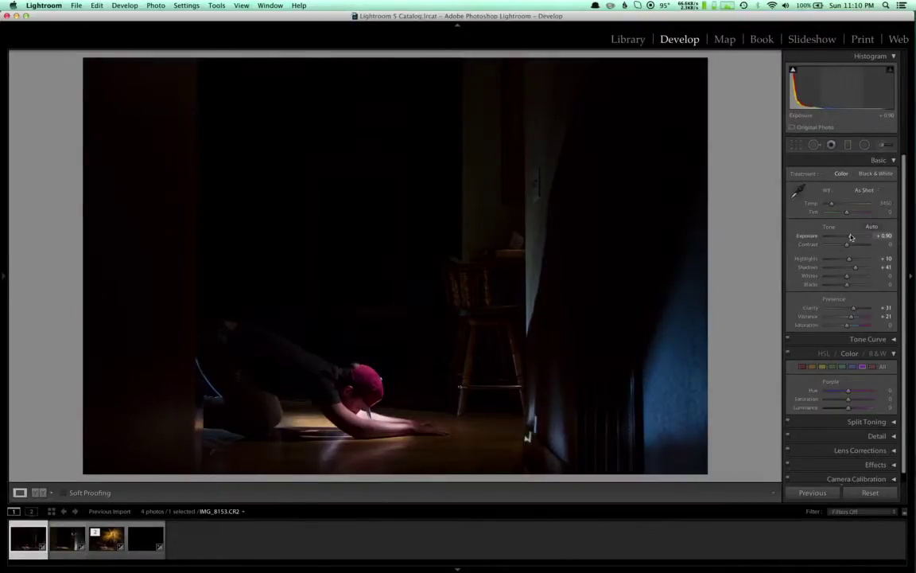
Compare IMG_8153.CR2 with its unedited version and set its Clarity to +30
{"action": "key", "text": "backslash"}
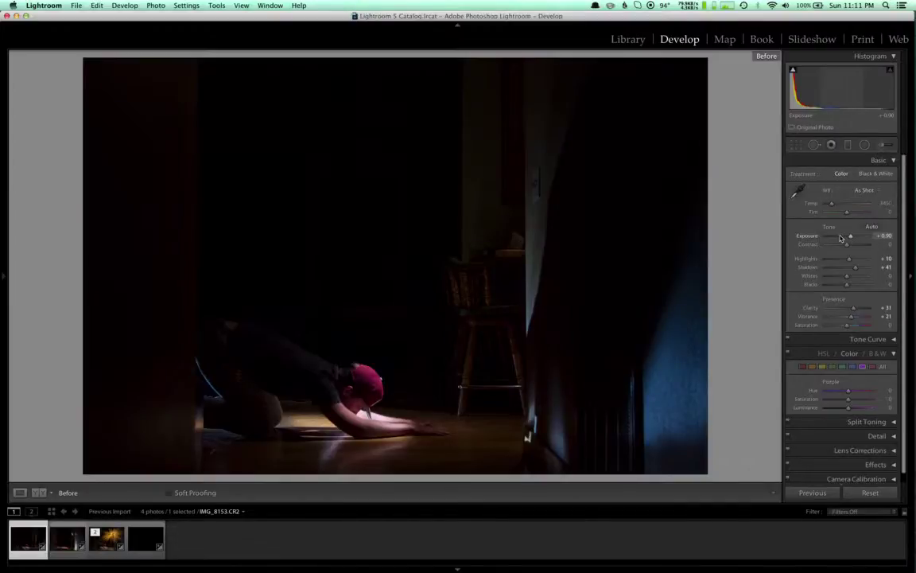
{"action": "key", "text": "backslash"}
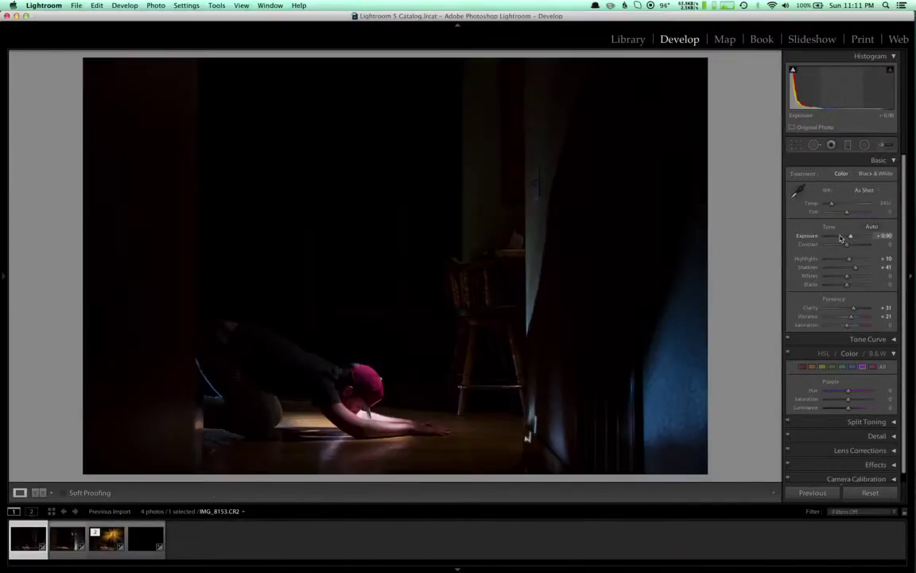
{"action": "key", "text": "backslash"}
{"action": "key", "text": "backslash"}
{"action": "key", "text": "backslash"}
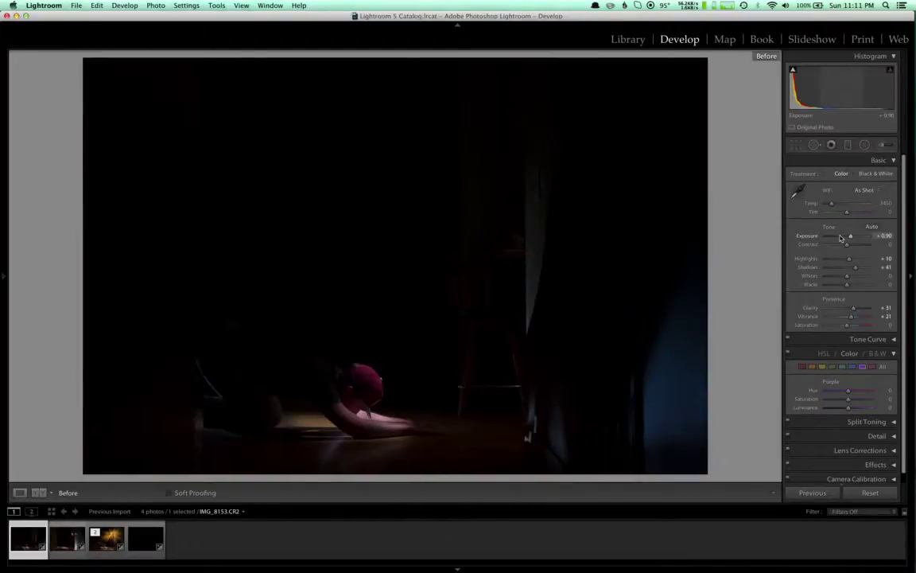
{"action": "key", "text": "backslash"}
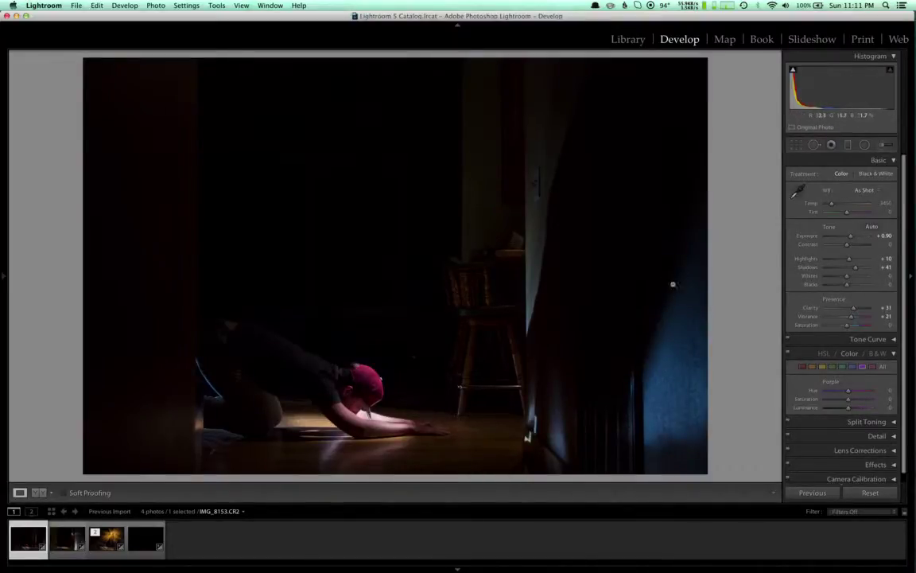
{"action": "key", "text": "backslash"}
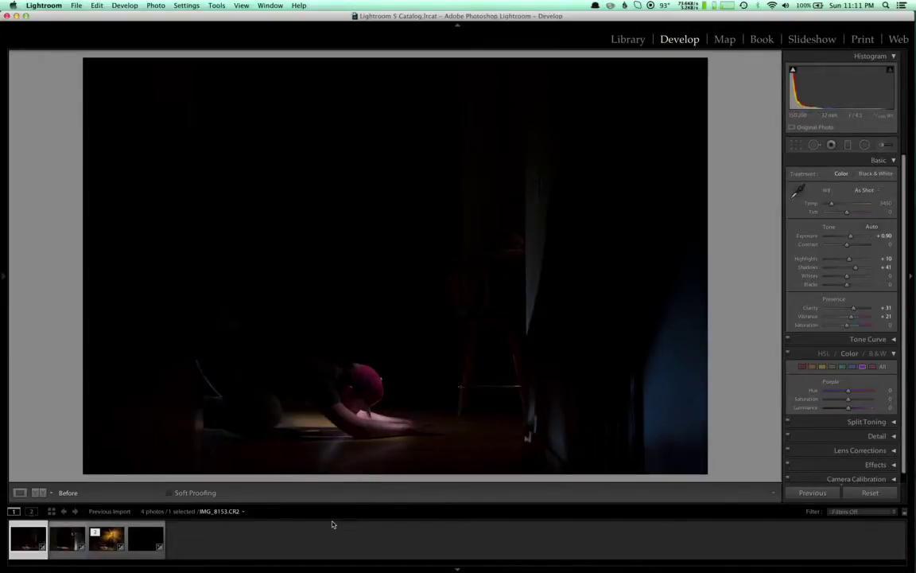
{"action": "key", "text": "backslash"}
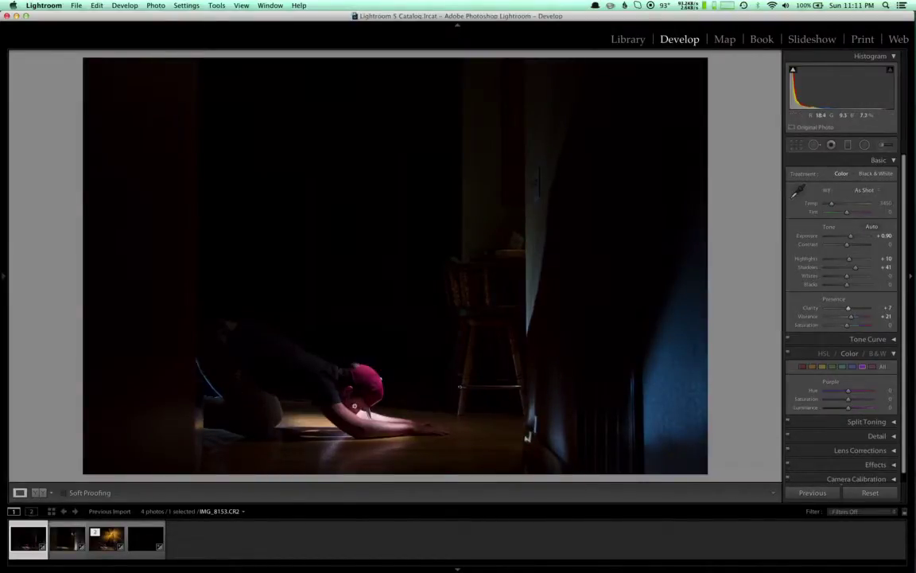
{"action": "left_click_drag", "start_coordinate": [849, 309], "coordinate": [854, 311]}
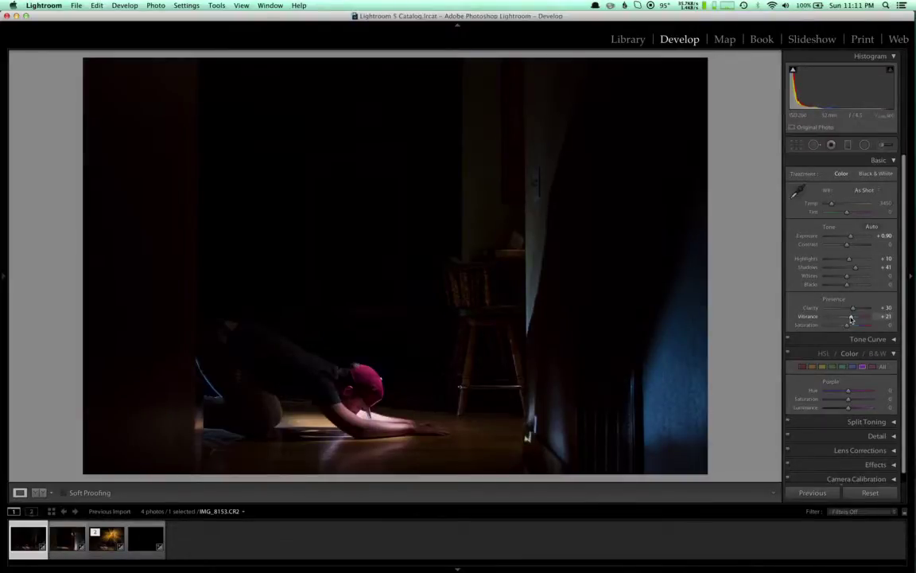
Select IMG_8154.CR2 and collapse the neighbouring stack of two photos in the filmstrip
{"action": "left_click", "coordinate": [58, 550]}
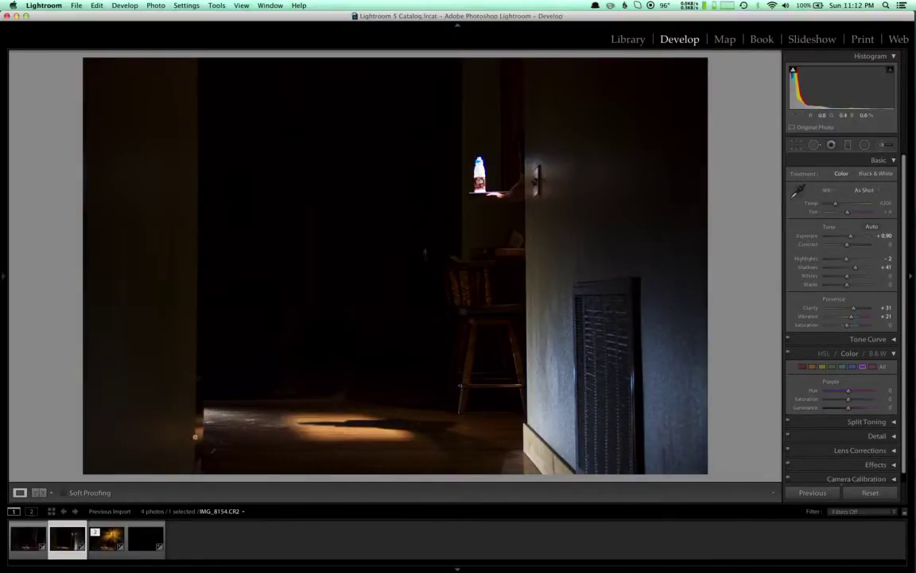
{"action": "left_click", "coordinate": [93, 537]}
{"action": "left_click", "coordinate": [94, 537]}
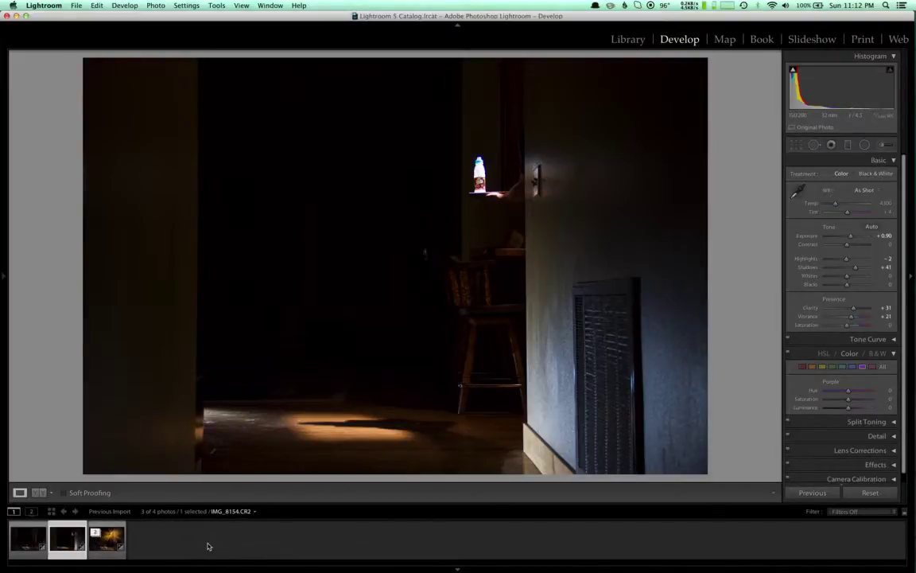
Switch to Photoshop and hide every layer of IMG_8155-Edit.psd except IMG_8155.CR2 and IMG_8153.CR2
{"action": "key", "text": "super+Tab"}
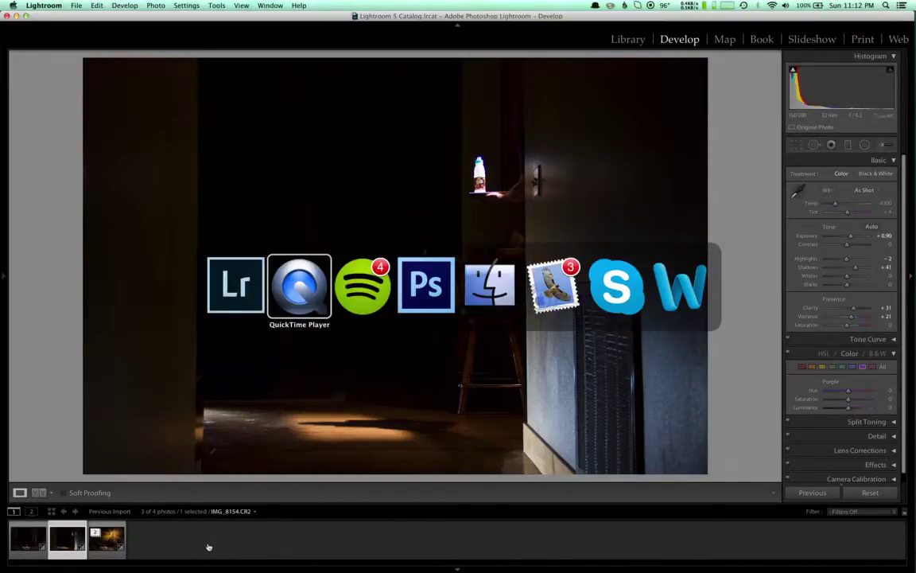
{"action": "key", "text": "super+Tab"}
{"action": "key", "text": "super+Tab"}
{"action": "left_click_drag", "start_coordinate": [819, 213], "coordinate": [819, 348]}
{"action": "left_click", "coordinate": [819, 348]}
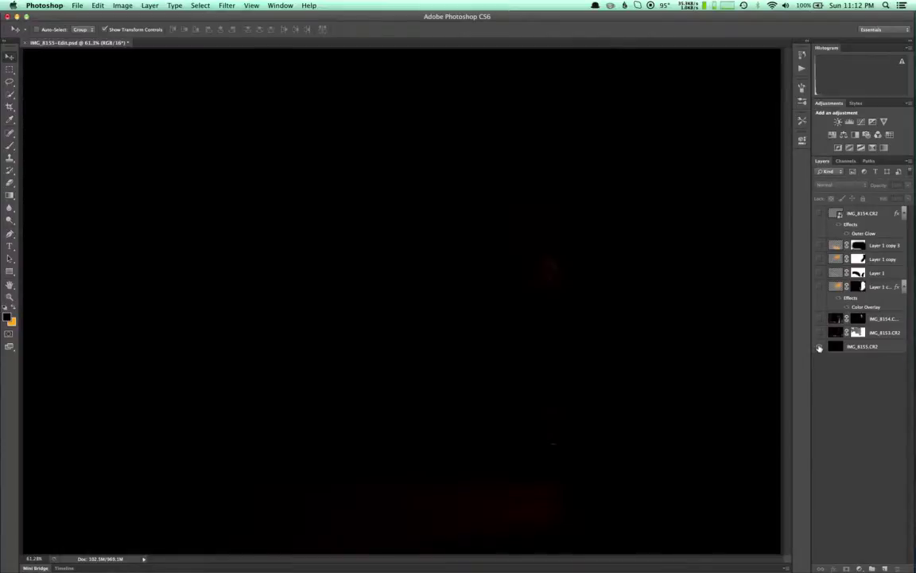
{"action": "left_click", "coordinate": [820, 334]}
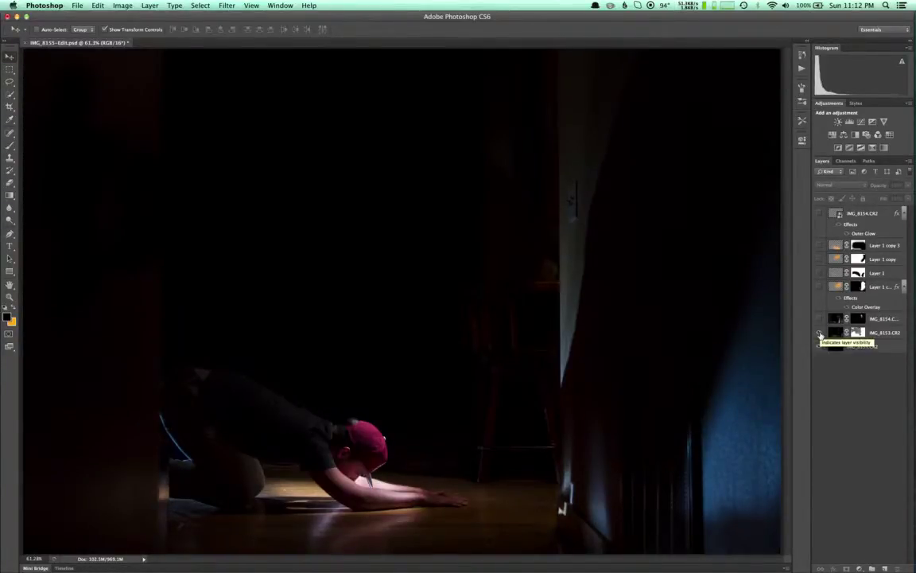
Inspect the IMG_8153.CR2 layer mask on its own and compare the image with the mask disabled and enabled
{"action": "left_click", "coordinate": [859, 333], "text": "alt"}
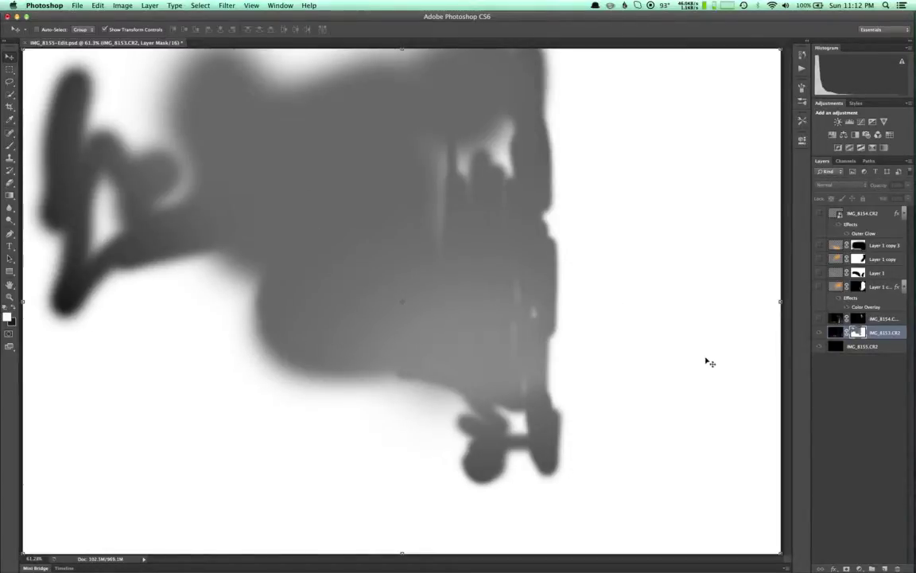
{"action": "left_click", "coordinate": [858, 332], "text": "alt"}
{"action": "left_click", "coordinate": [820, 347]}
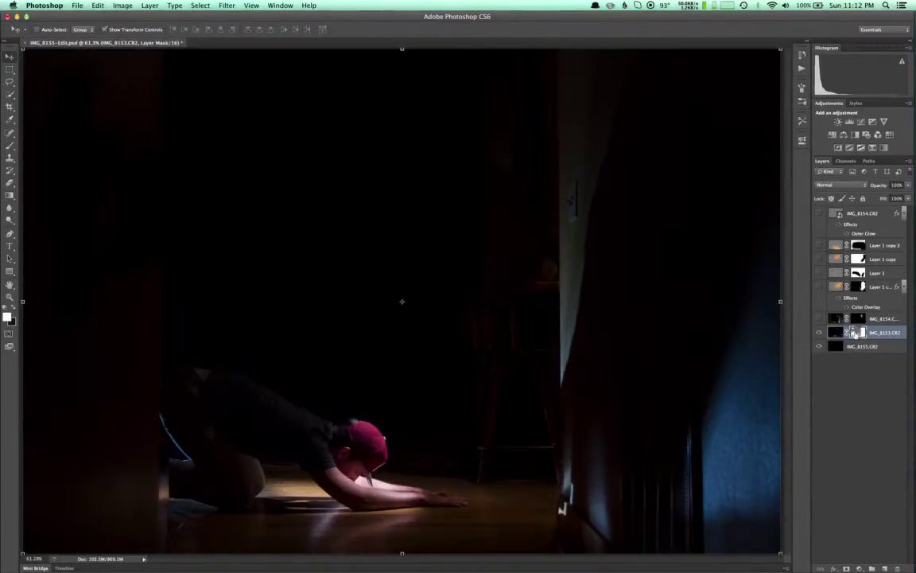
{"action": "left_click", "coordinate": [856, 332], "text": "shift"}
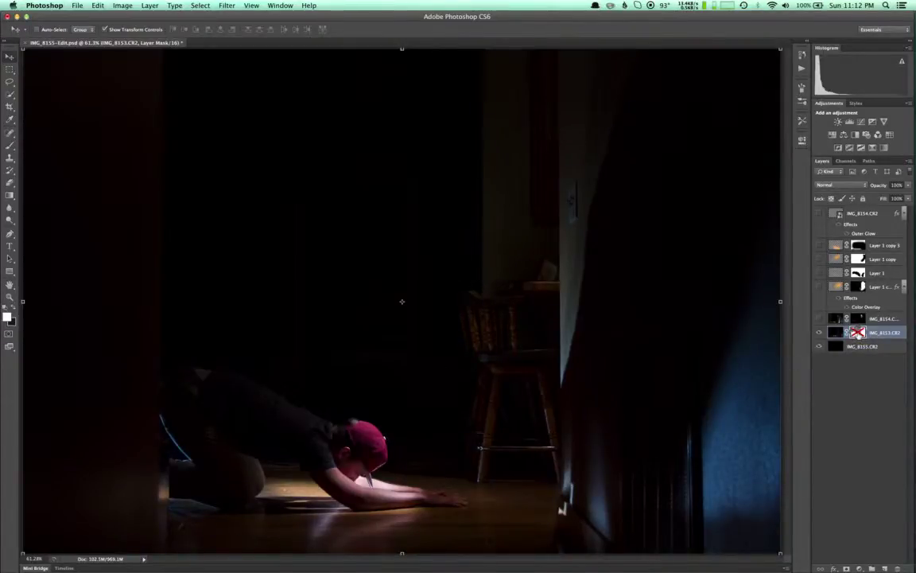
{"action": "left_click", "coordinate": [857, 333], "text": "shift"}
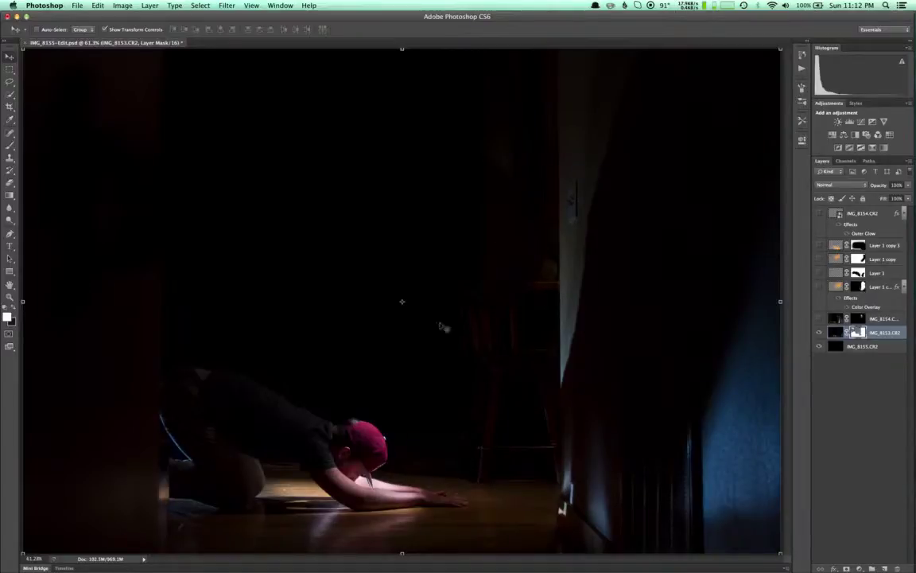
Activate the Brush tool and make the IMG_8154.CR2 copy layer visible
{"action": "key", "text": "b"}
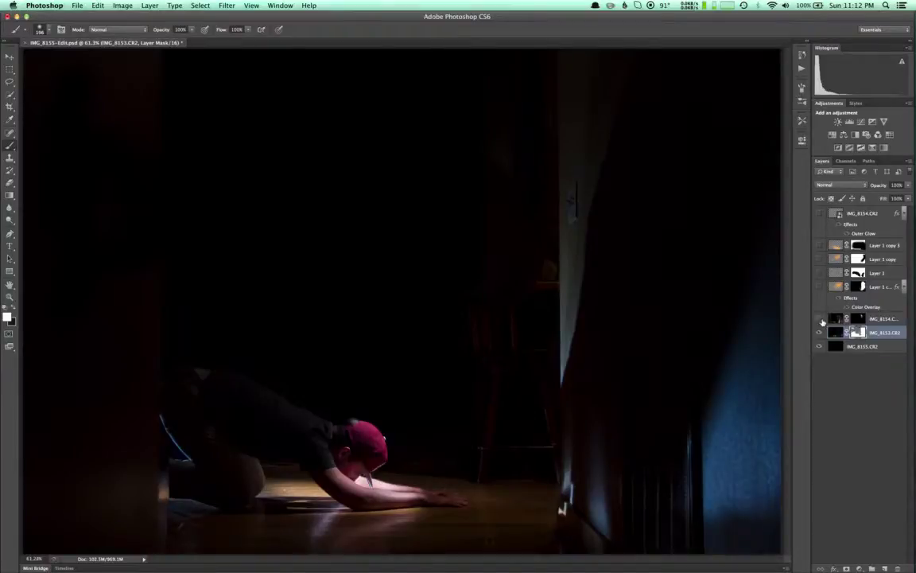
{"action": "left_click", "coordinate": [821, 319]}
{"action": "left_click", "coordinate": [821, 319]}
{"action": "left_click", "coordinate": [821, 319]}
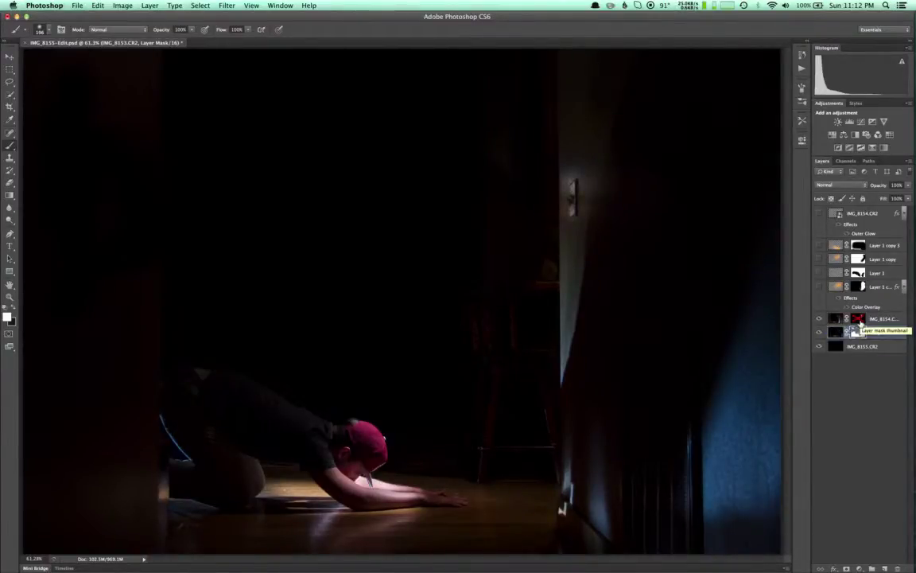
Compare the IMG_8154.CR2 copy layer with its mask disabled and enabled, and inspect the mask on its own
{"action": "left_click", "coordinate": [858, 319], "text": "shift"}
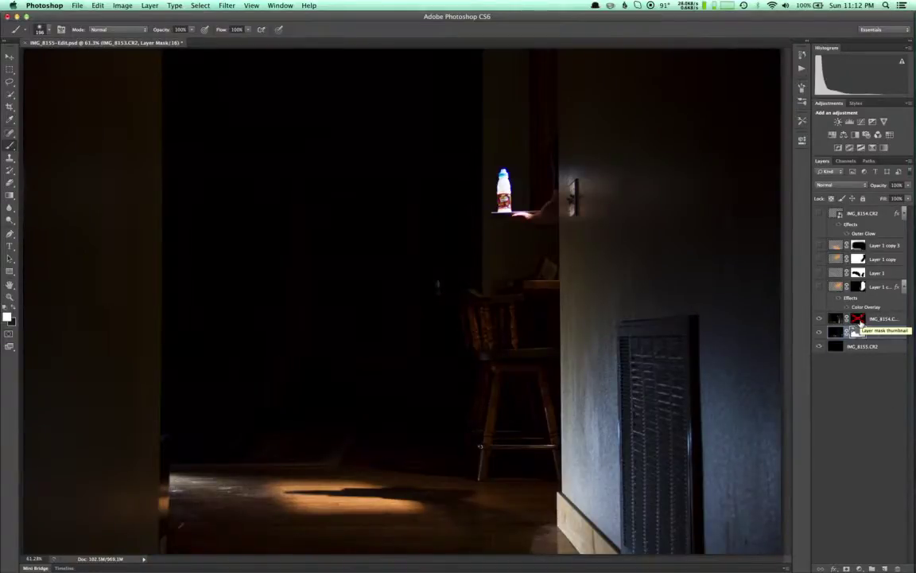
{"action": "left_click", "coordinate": [859, 322], "text": "shift"}
{"action": "left_click", "coordinate": [859, 321], "text": "alt"}
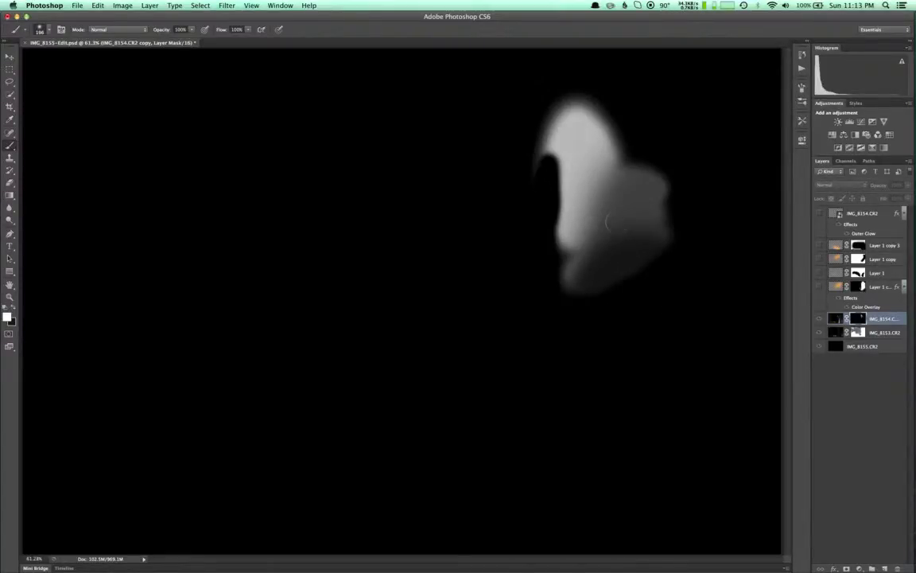
{"action": "left_click", "coordinate": [857, 319], "text": "alt"}
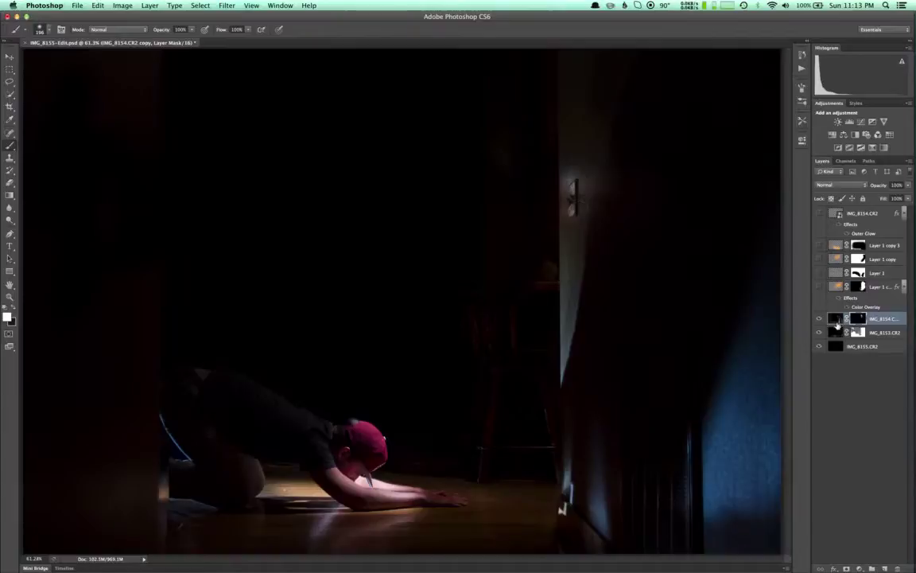
{"action": "left_click", "coordinate": [856, 319], "text": "alt"}
{"action": "left_click", "coordinate": [857, 319], "text": "alt"}
Preview the light-ray layer that has the Color Overlay, hide it again, and make Layer 1 copy visible
{"action": "left_click", "coordinate": [819, 286]}
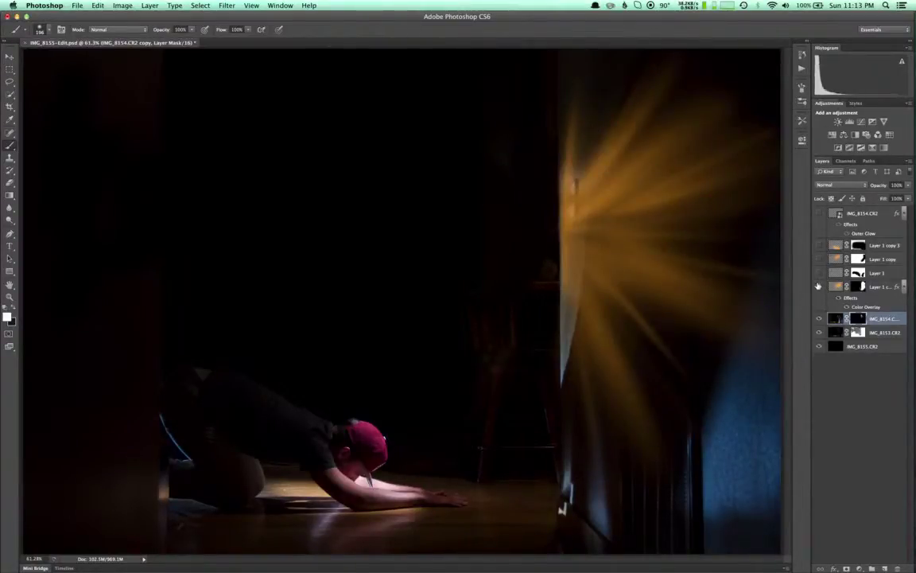
{"action": "left_click", "coordinate": [819, 287]}
{"action": "left_click", "coordinate": [820, 259]}
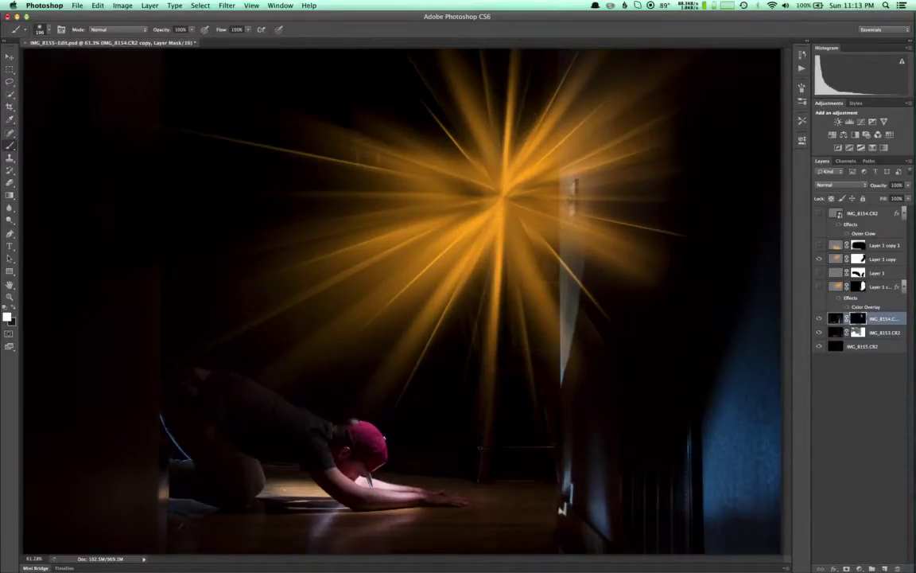
{"action": "left_click", "coordinate": [228, 5]}
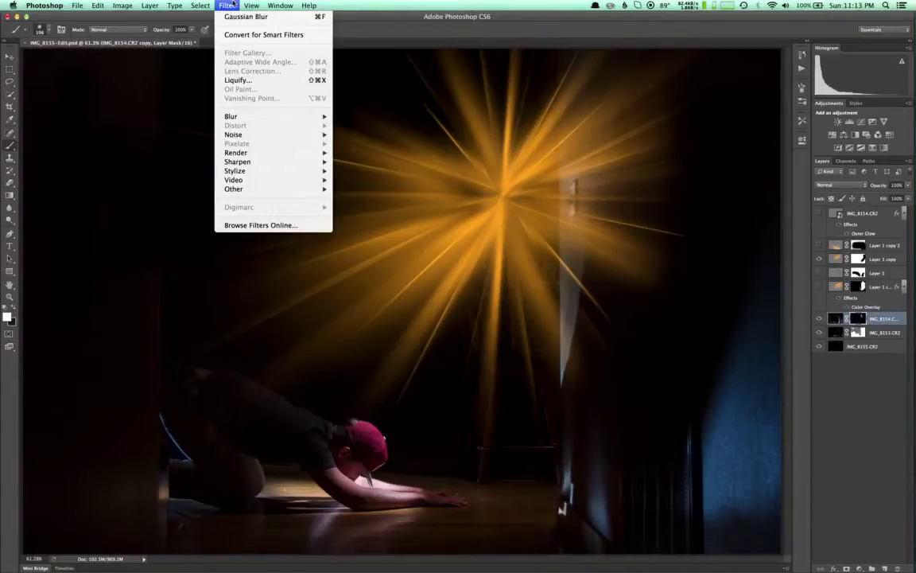
{"action": "mouse_move", "coordinate": [238, 116]}
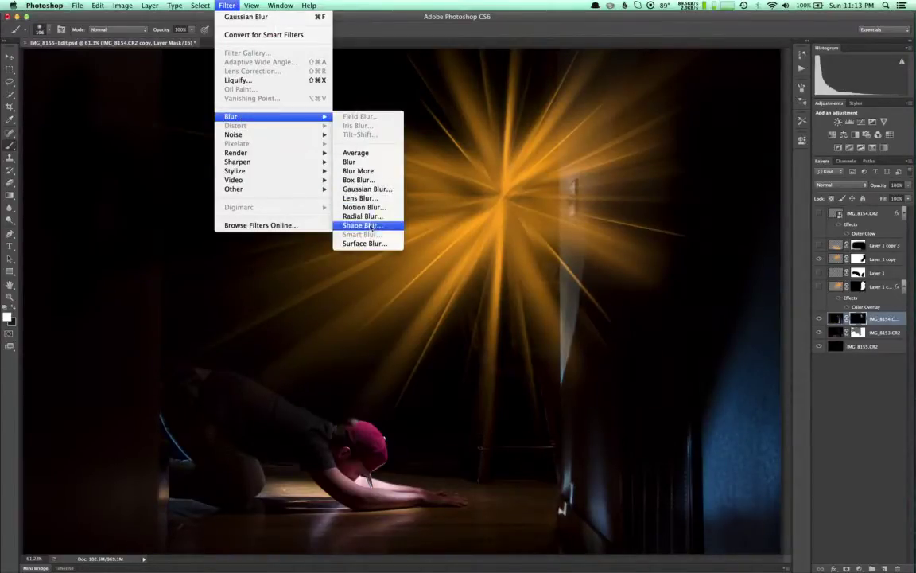
{"action": "left_click", "coordinate": [365, 216]}
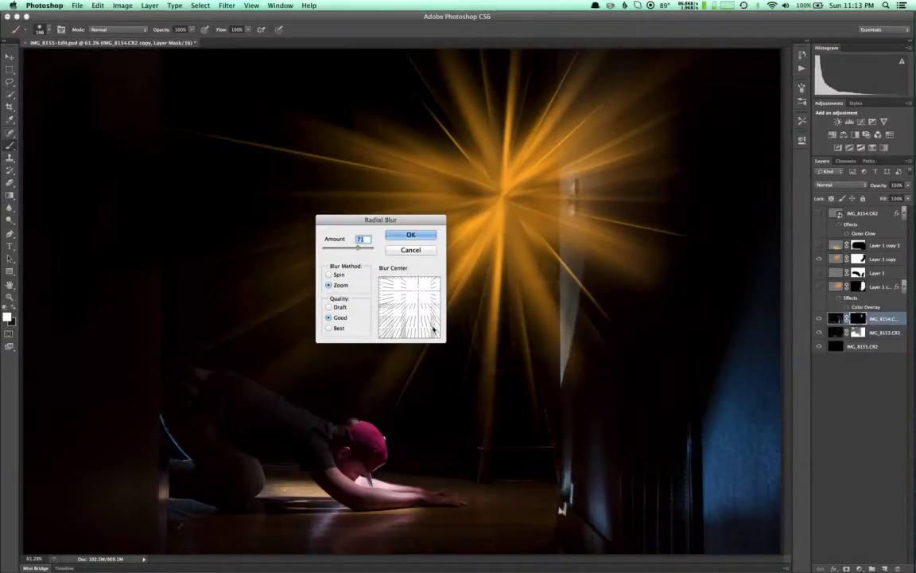
{"action": "left_click_drag", "start_coordinate": [384, 321], "coordinate": [399, 296]}
{"action": "left_click", "coordinate": [329, 275]}
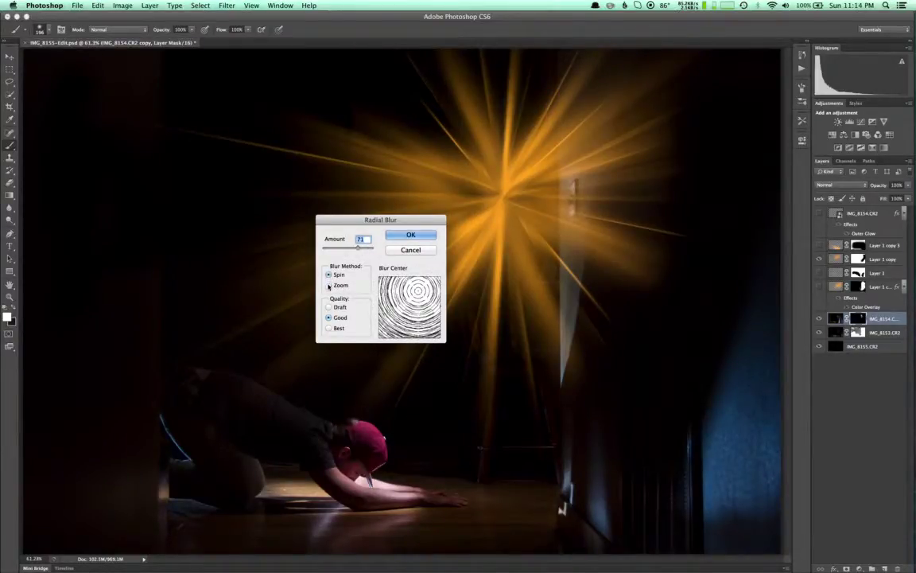
{"action": "left_click", "coordinate": [328, 285]}
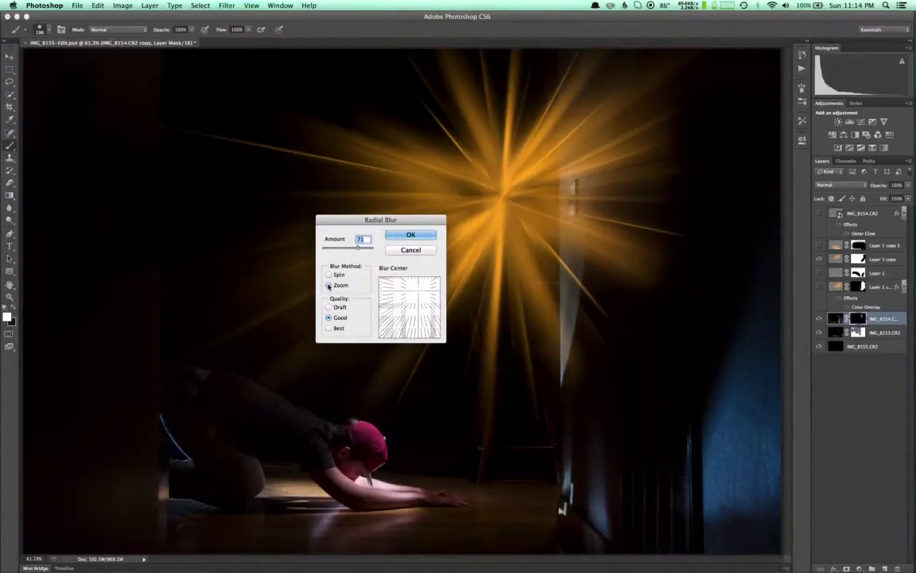
{"action": "left_click", "coordinate": [410, 251]}
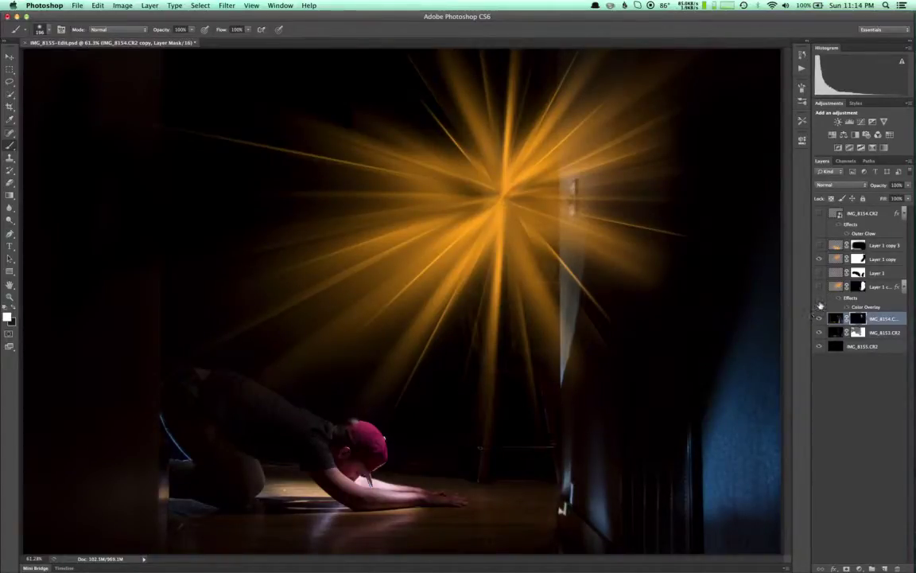
Make the IMG_8154.CR2 bottle layer with the Outer Glow effect visible and select it
{"action": "left_click", "coordinate": [819, 213]}
{"action": "left_click", "coordinate": [845, 215]}
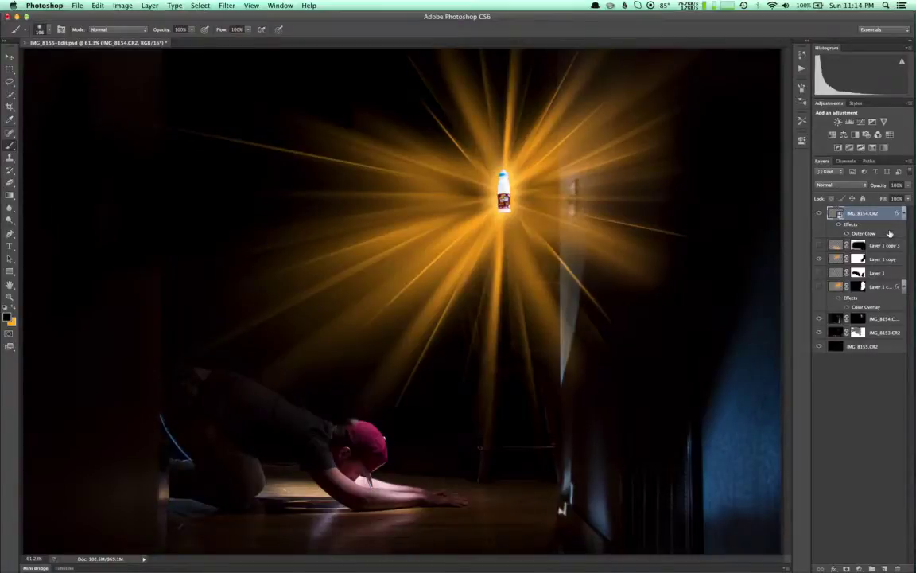
Examine the Outer Glow settings of the IMG_8154.CR2 bottle layer and return to the Brush tool
{"action": "double_click", "coordinate": [890, 233]}
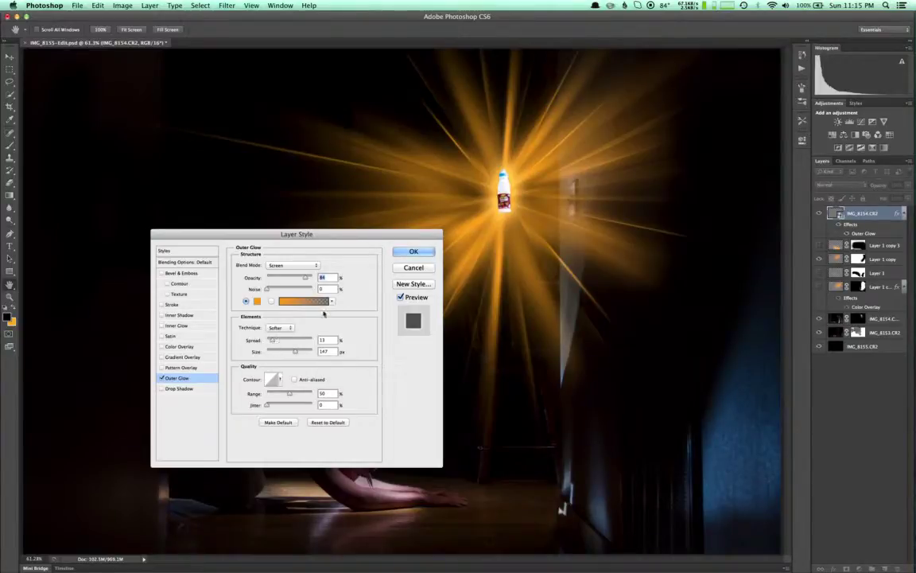
{"action": "left_click", "coordinate": [413, 251]}
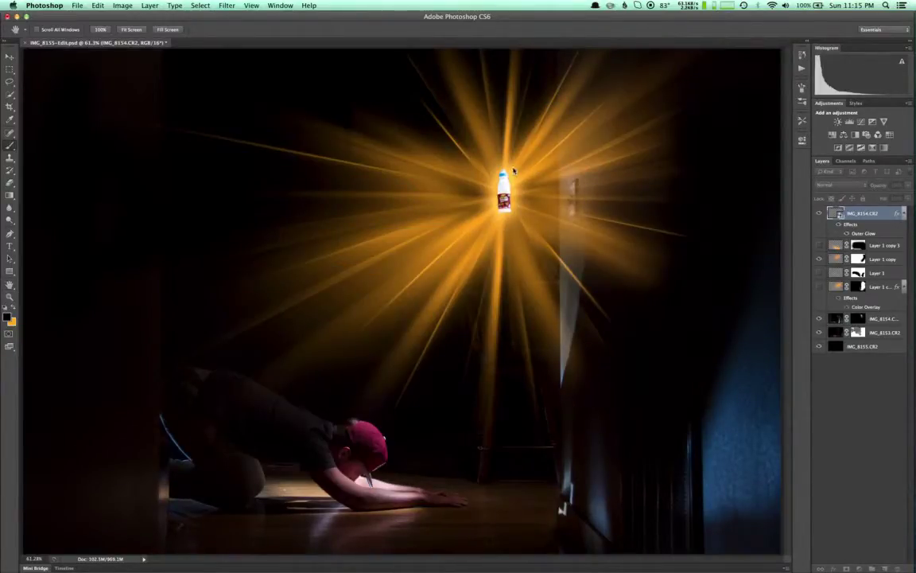
{"action": "key", "text": "b"}
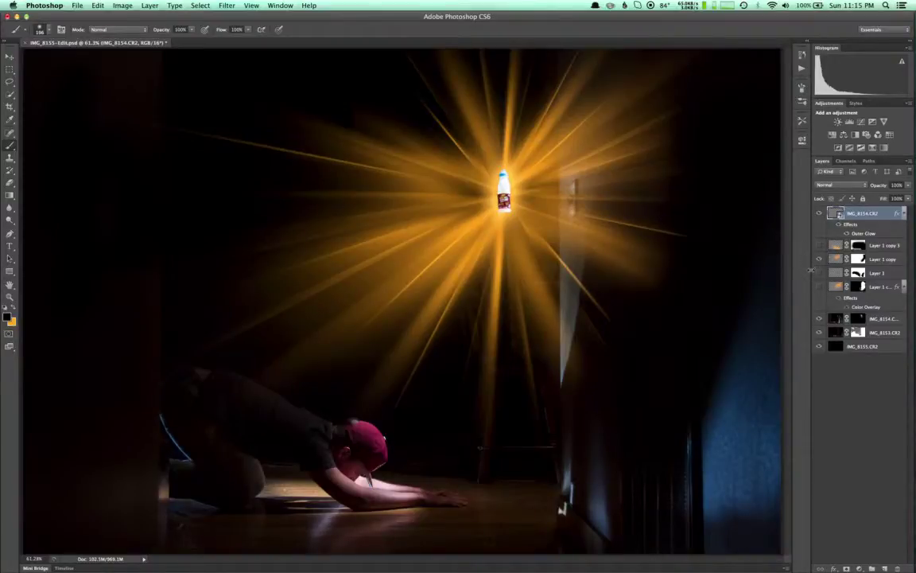
Show the light-ray layer that has the Color Overlay, hide Layer 1 copy, and select the shown layer's image
{"action": "left_click", "coordinate": [817, 287]}
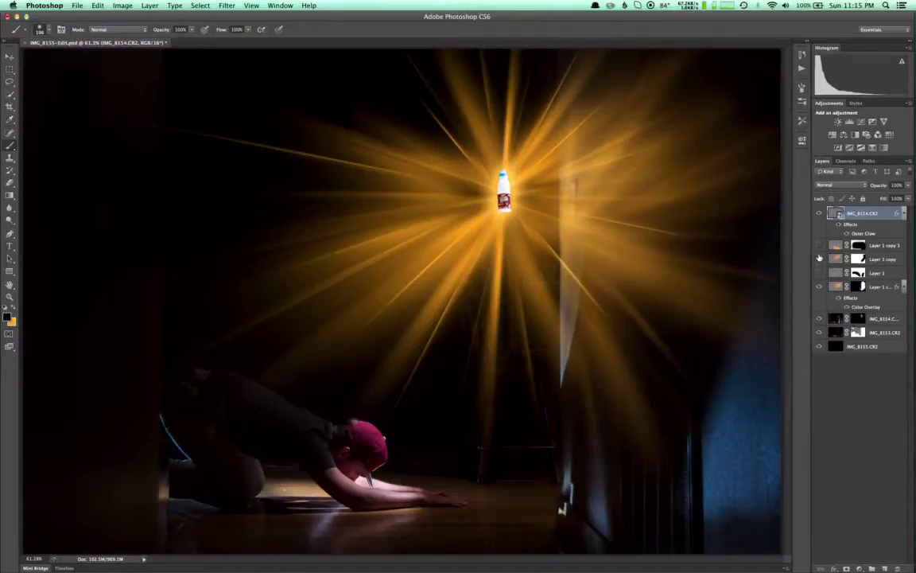
{"action": "left_click", "coordinate": [819, 258]}
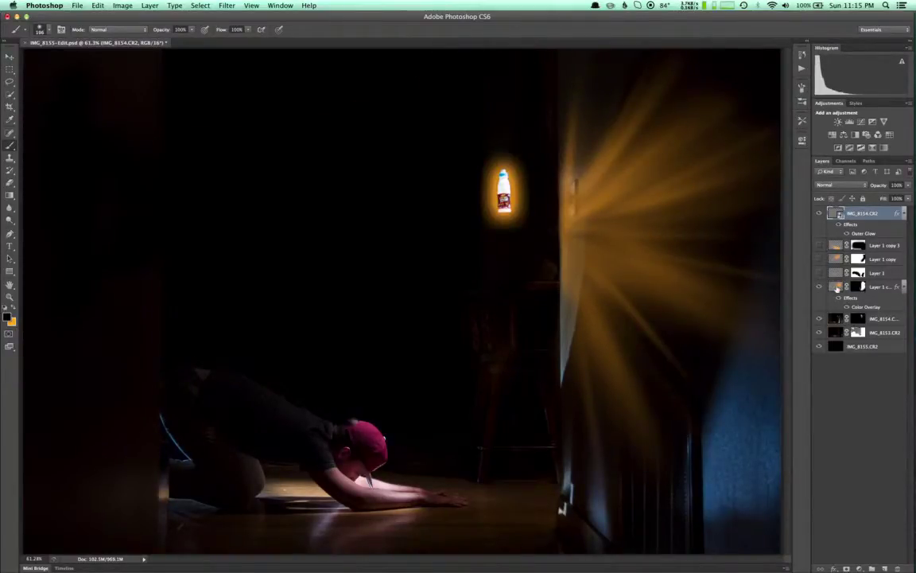
{"action": "left_click", "coordinate": [837, 287]}
Try the Hard Mix, Pin Light, Linear Light and Overlay blend modes on the light-ray layer
{"action": "left_click", "coordinate": [831, 185]}
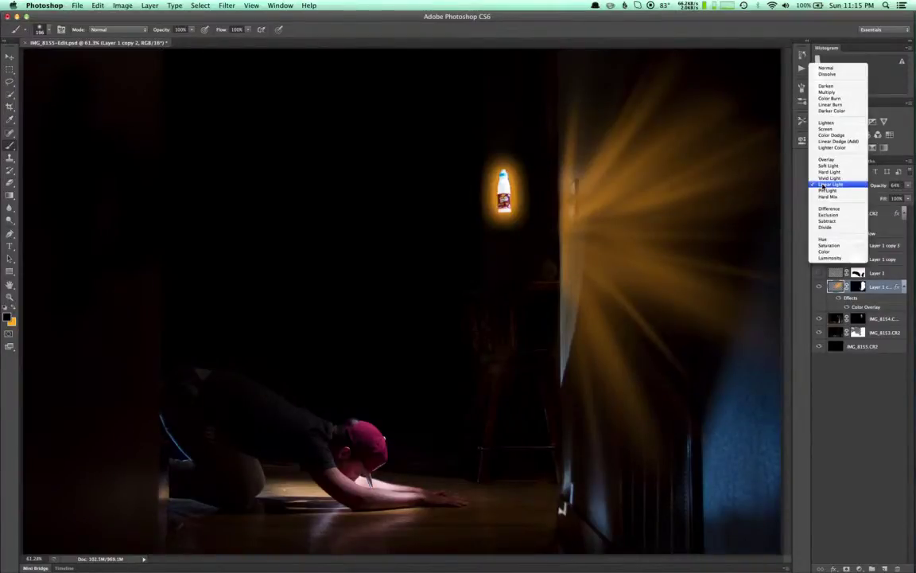
{"action": "left_click", "coordinate": [824, 196]}
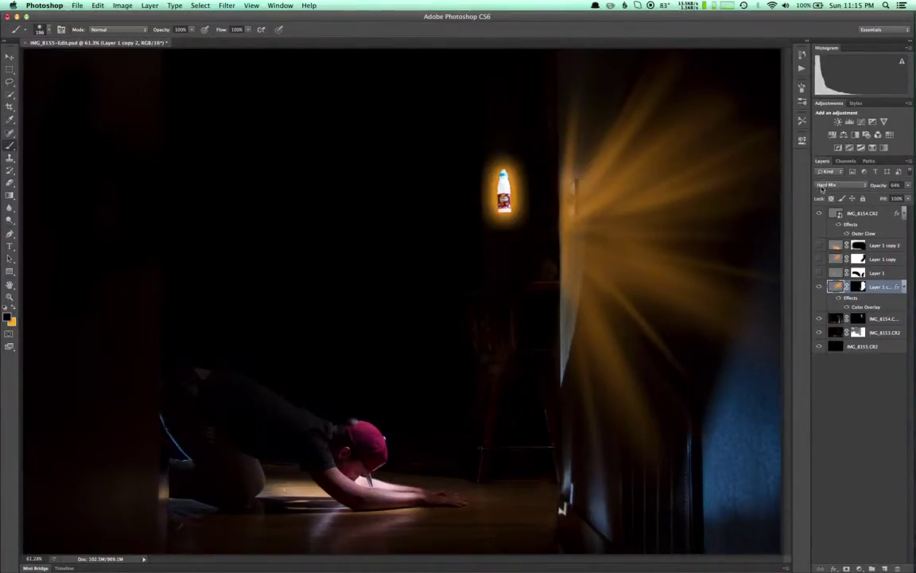
{"action": "left_click", "coordinate": [821, 188]}
{"action": "left_click", "coordinate": [824, 185]}
{"action": "left_click", "coordinate": [824, 185]}
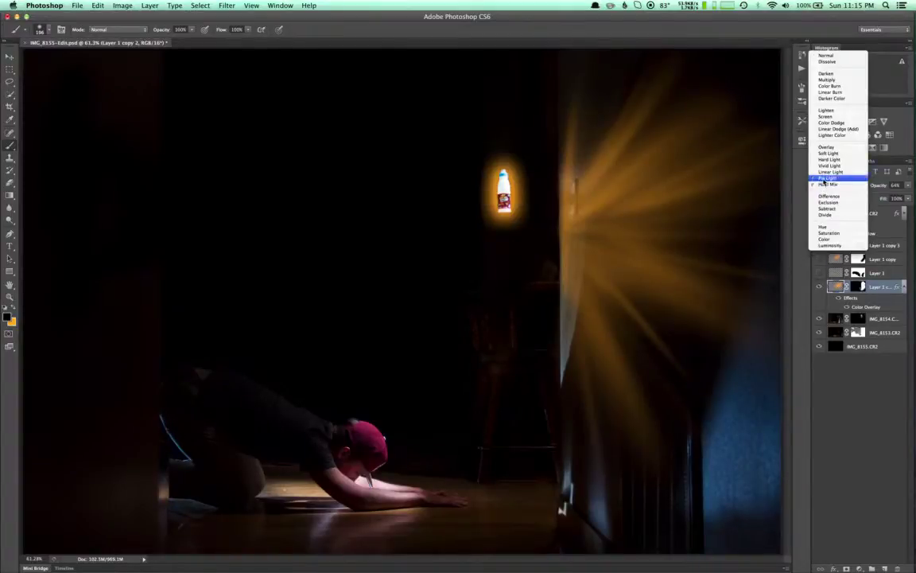
{"action": "left_click", "coordinate": [825, 178]}
{"action": "left_click", "coordinate": [826, 184]}
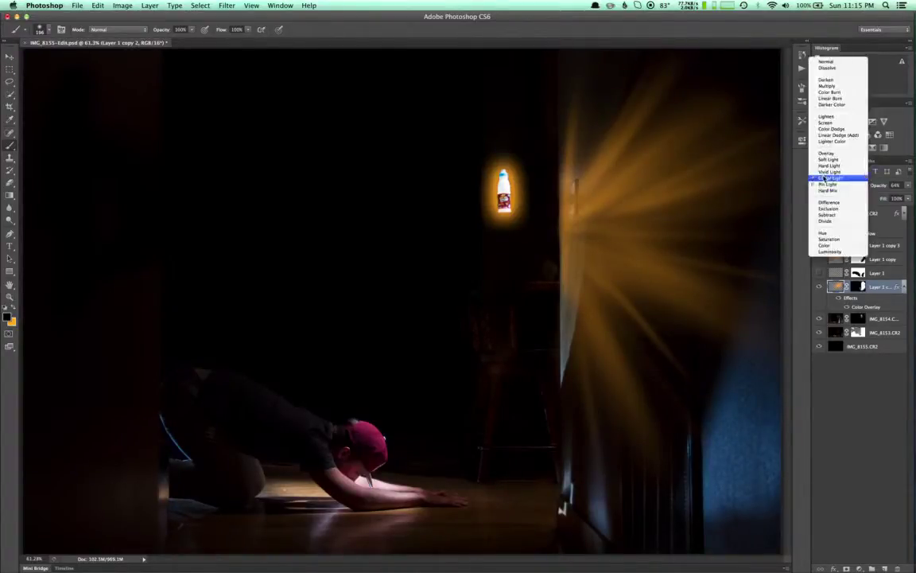
{"action": "left_click", "coordinate": [829, 154]}
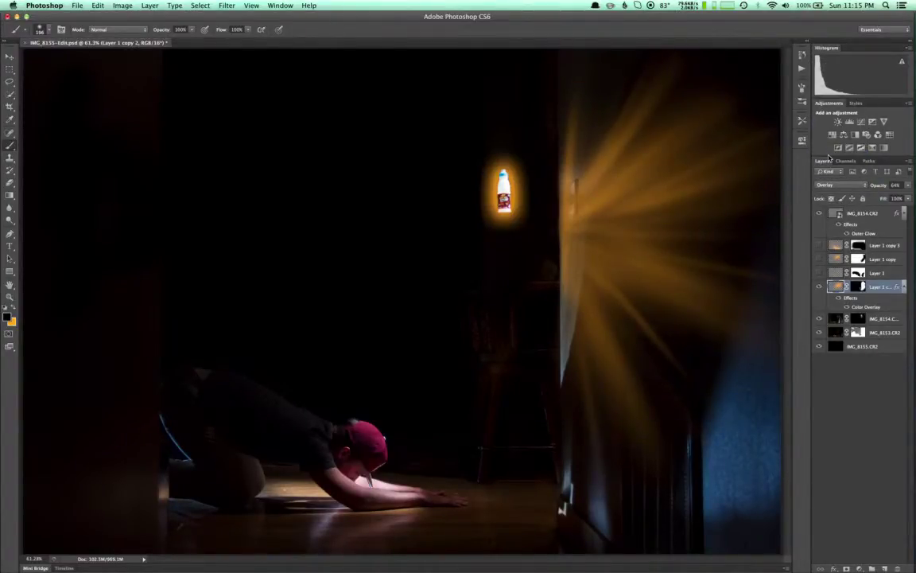
Turn off the light-ray layer's effects, compare the Hard Light and Vivid Light blend modes, and settle on Linear Light
{"action": "left_click", "coordinate": [840, 298]}
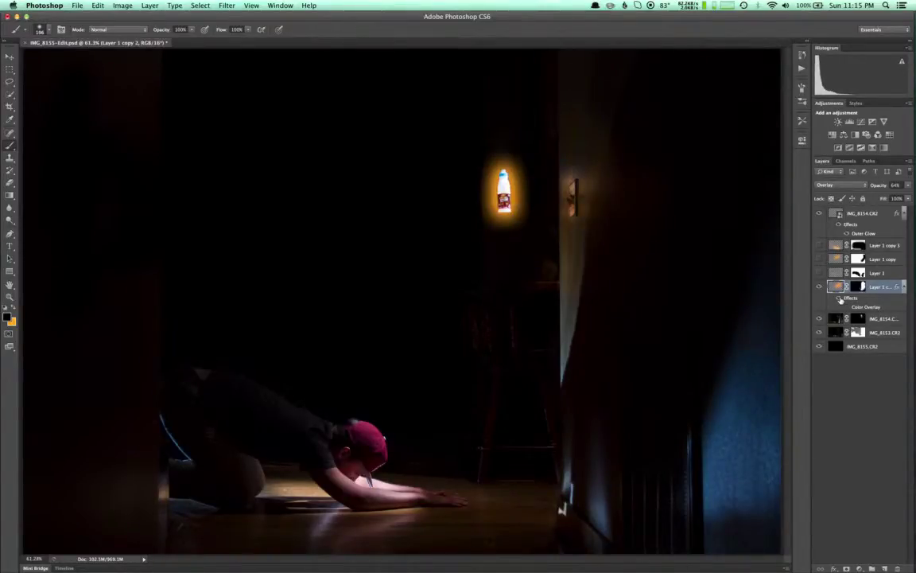
{"action": "left_click", "coordinate": [841, 185]}
{"action": "left_click", "coordinate": [837, 189]}
{"action": "left_click", "coordinate": [838, 187]}
{"action": "left_click", "coordinate": [835, 194]}
{"action": "left_click", "coordinate": [834, 186]}
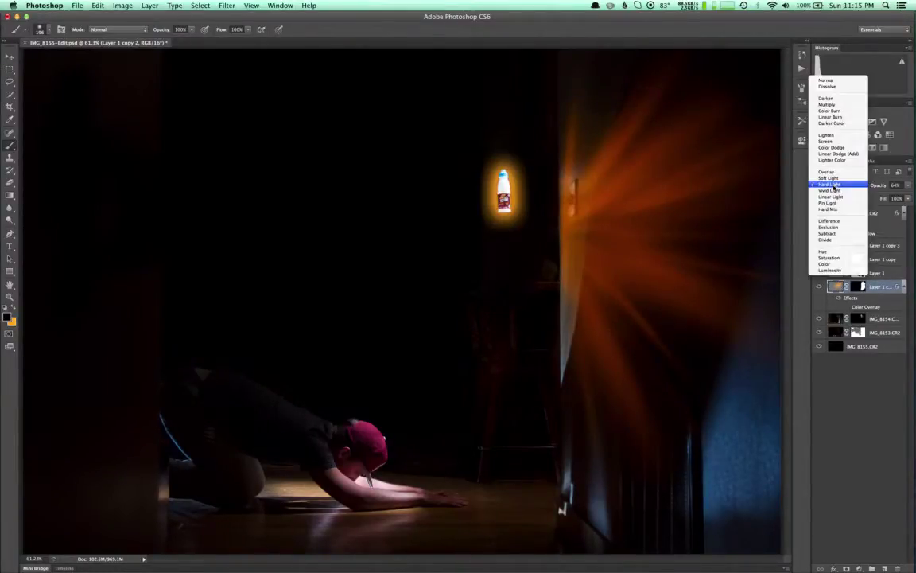
{"action": "left_click", "coordinate": [834, 190]}
{"action": "left_click", "coordinate": [833, 186]}
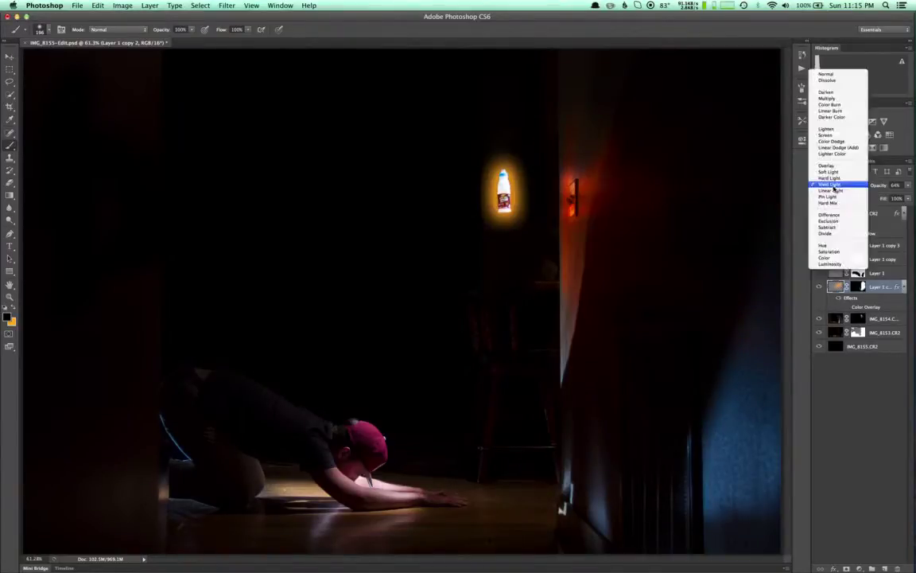
{"action": "left_click", "coordinate": [833, 191]}
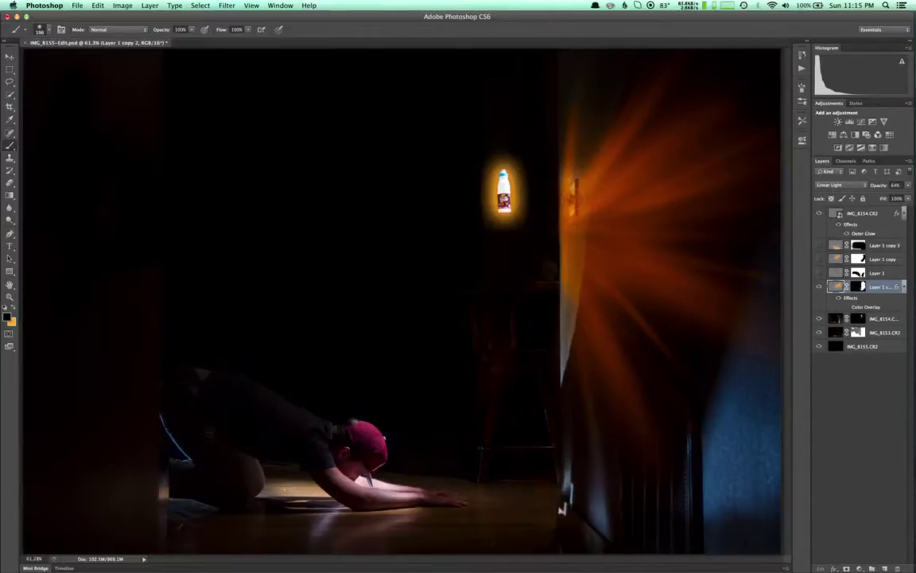
Turn the Color Overlay back on and ready the Brush tool to paint black on the light-ray layer's mask
{"action": "left_click", "coordinate": [854, 287]}
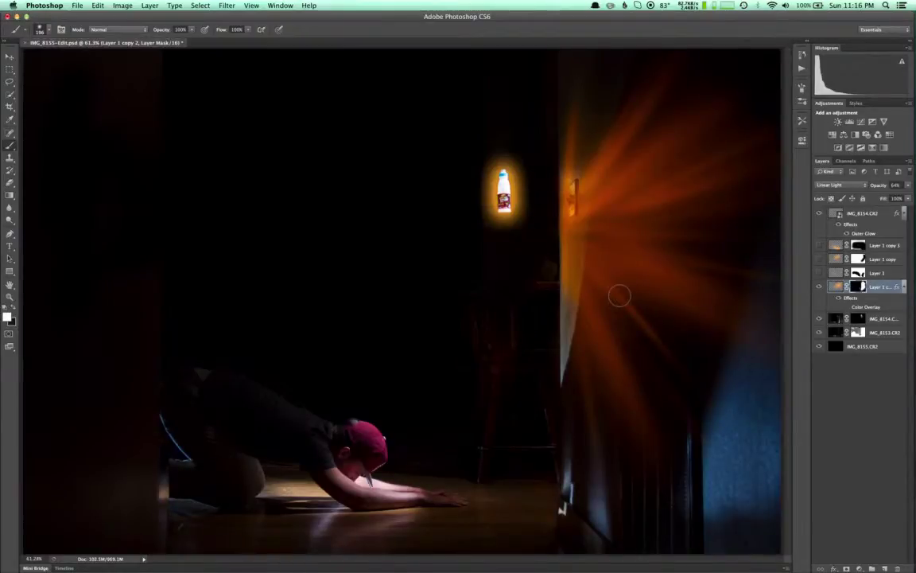
{"action": "left_click", "coordinate": [847, 307]}
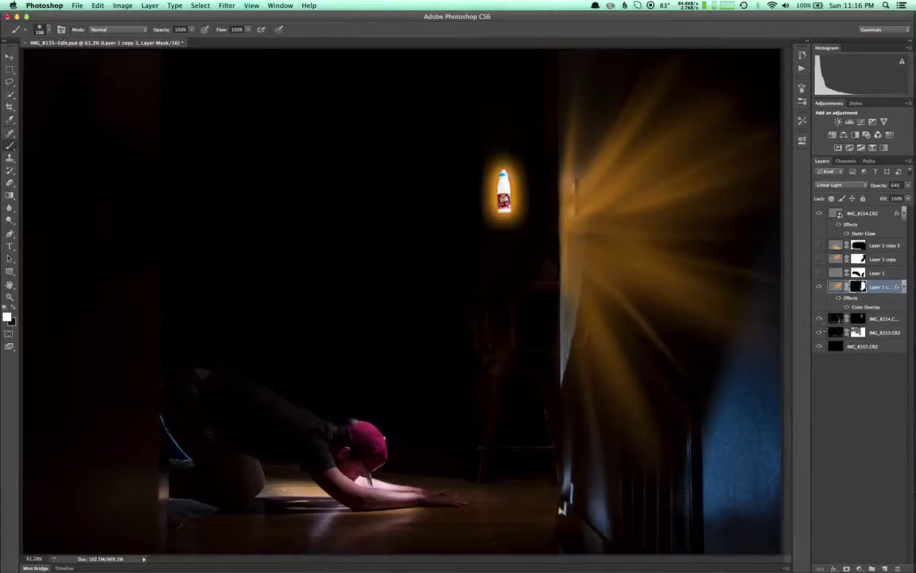
{"action": "key", "text": "v"}
{"action": "key", "text": "b"}
{"action": "key", "text": "v"}
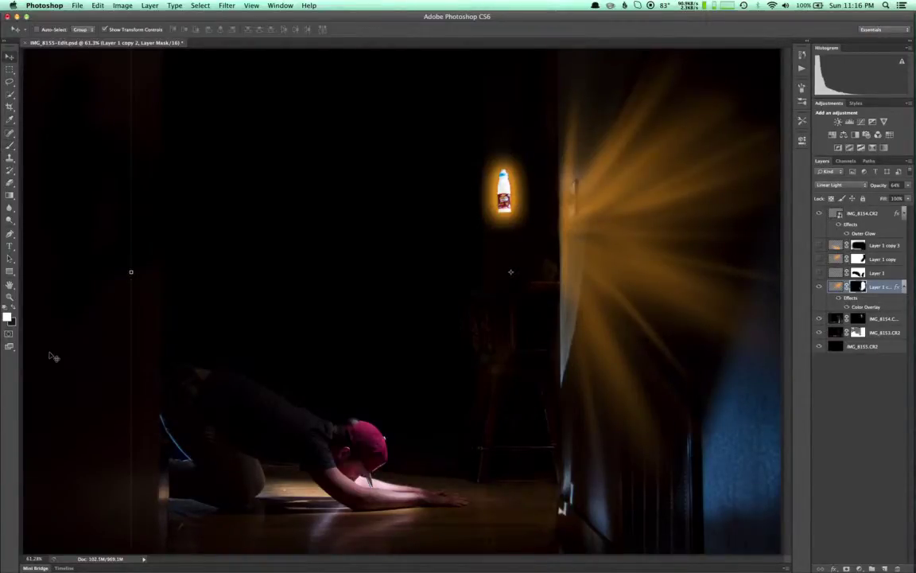
{"action": "key", "text": "b"}
{"action": "key", "text": "x"}
Fade the rays along the wall by painting on the mask with a 1231 px brush at 30% opacity
{"action": "mouse_move", "coordinate": [278, 340]}
{"action": "left_mouse_down"}
{"action": "mouse_move", "coordinate": [432, 347]}
{"action": "mouse_move", "coordinate": [384, 347]}
{"action": "left_mouse_up"}
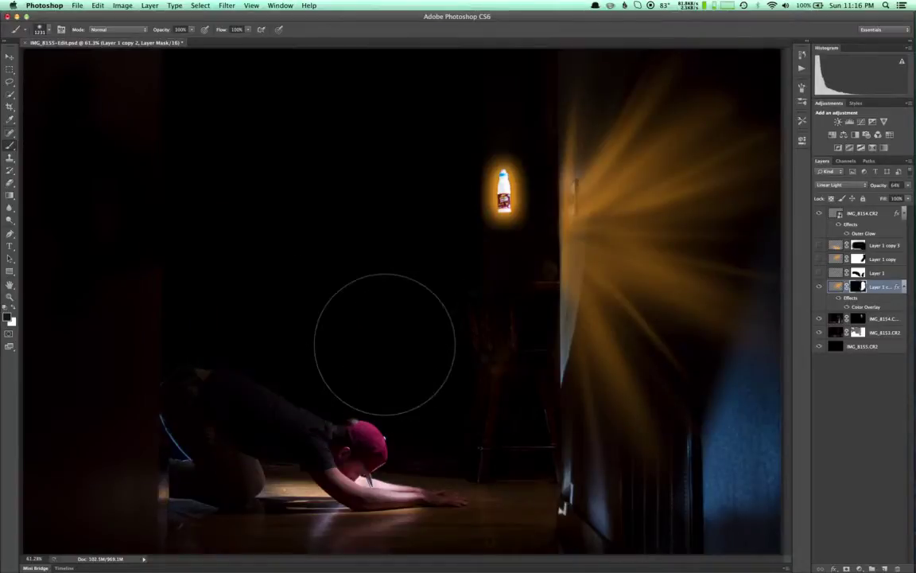
{"action": "key", "text": "5"}
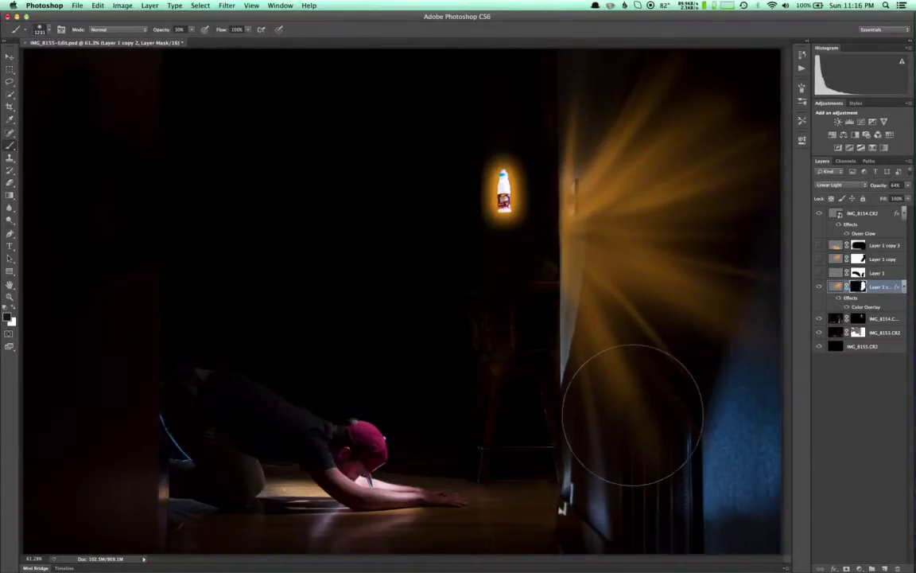
{"action": "mouse_move", "coordinate": [631, 419]}
{"action": "left_mouse_down"}
{"action": "mouse_move", "coordinate": [673, 159]}
{"action": "mouse_move", "coordinate": [651, 208]}
{"action": "mouse_move", "coordinate": [677, 97]}
{"action": "mouse_move", "coordinate": [705, 225]}
{"action": "mouse_move", "coordinate": [695, 57]}
{"action": "mouse_move", "coordinate": [709, 230]}
{"action": "mouse_move", "coordinate": [703, 279]}
{"action": "mouse_move", "coordinate": [690, 126]}
{"action": "mouse_move", "coordinate": [708, 266]}
{"action": "mouse_move", "coordinate": [685, 141]}
{"action": "mouse_move", "coordinate": [713, 204]}
{"action": "mouse_move", "coordinate": [708, 112]}
{"action": "mouse_move", "coordinate": [711, 120]}
{"action": "mouse_move", "coordinate": [608, 180]}
{"action": "left_mouse_up"}
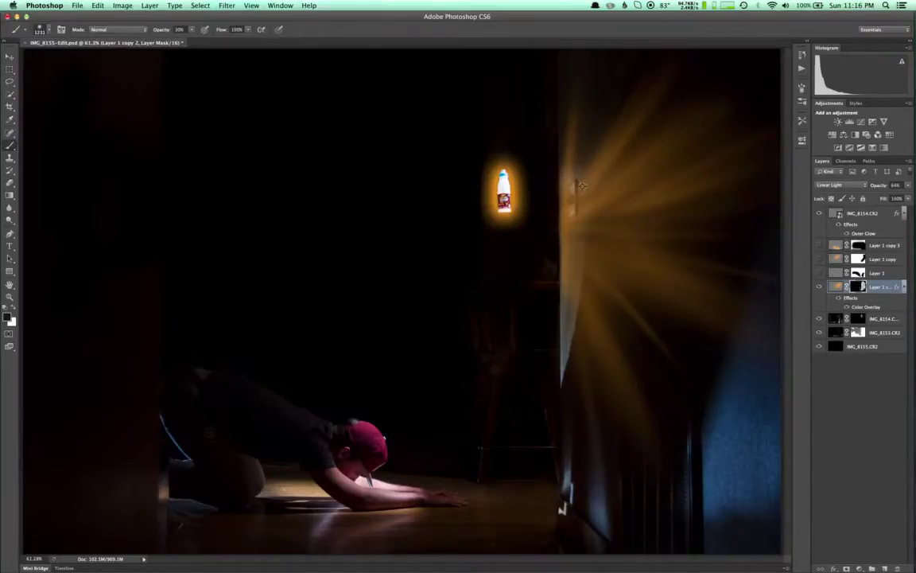
Reduce the brush size to 47 px to suit the light-switch plate on the wall
{"action": "scroll", "coordinate": [582, 187], "scroll_direction": "up", "scroll_amount": 2}
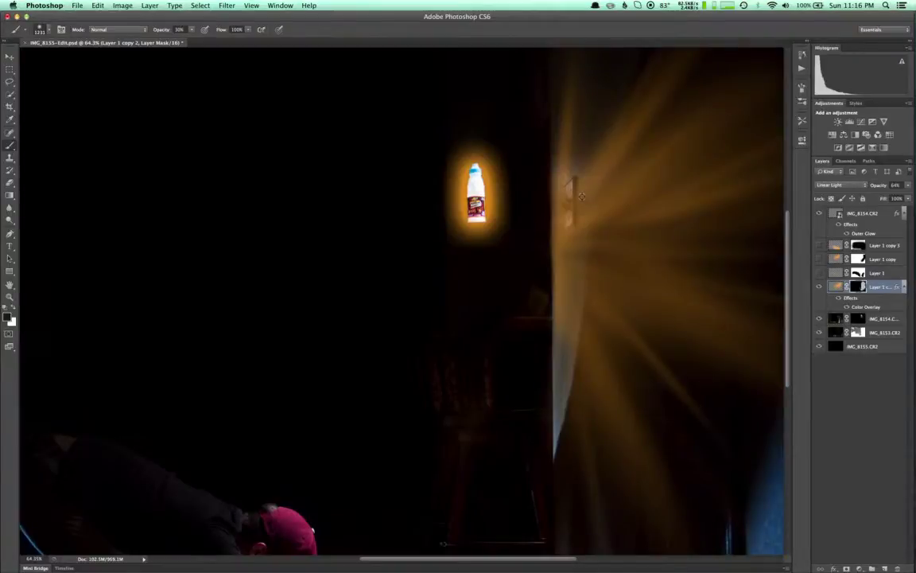
{"action": "scroll", "coordinate": [580, 196], "scroll_direction": "up", "scroll_amount": 1}
{"action": "scroll", "coordinate": [581, 196], "scroll_direction": "up", "scroll_amount": 1}
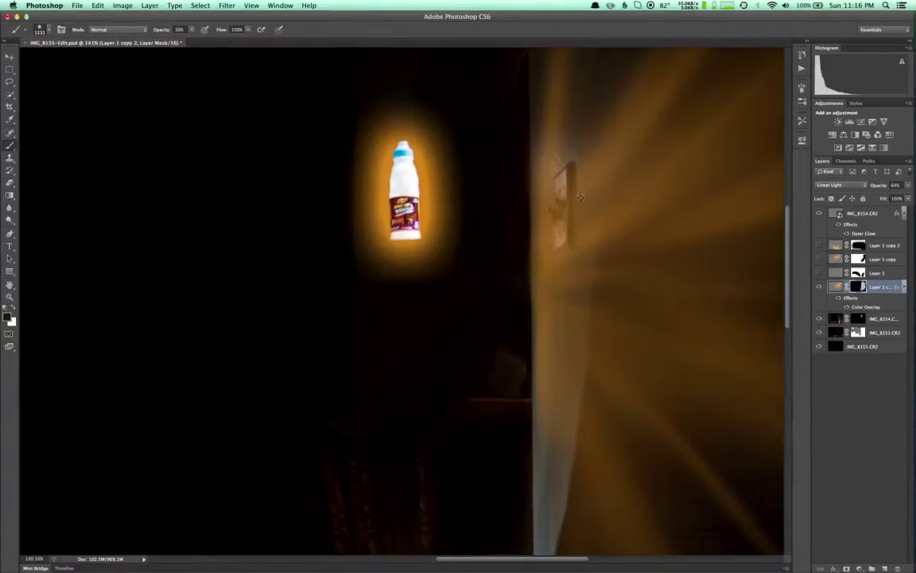
{"action": "scroll", "coordinate": [580, 196], "scroll_direction": "up", "scroll_amount": 2}
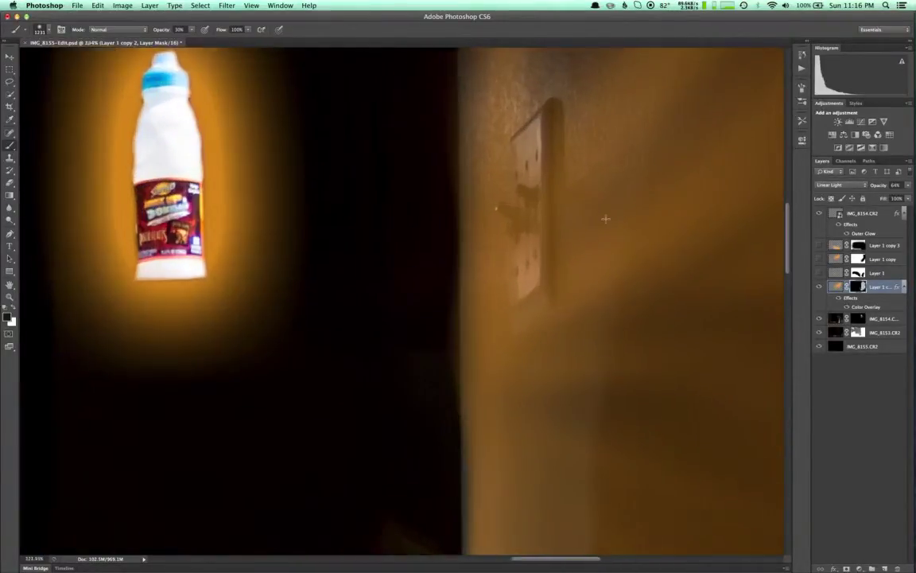
{"action": "scroll", "coordinate": [606, 219], "scroll_direction": "up", "scroll_amount": 3}
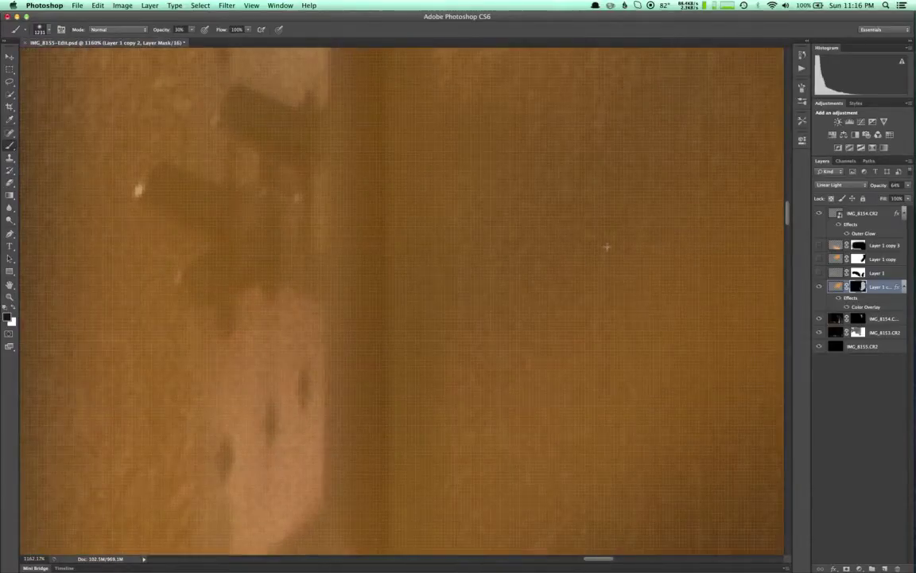
{"action": "scroll", "coordinate": [606, 248], "scroll_direction": "up", "scroll_amount": 2}
{"action": "scroll", "coordinate": [608, 240], "scroll_direction": "down", "scroll_amount": 3}
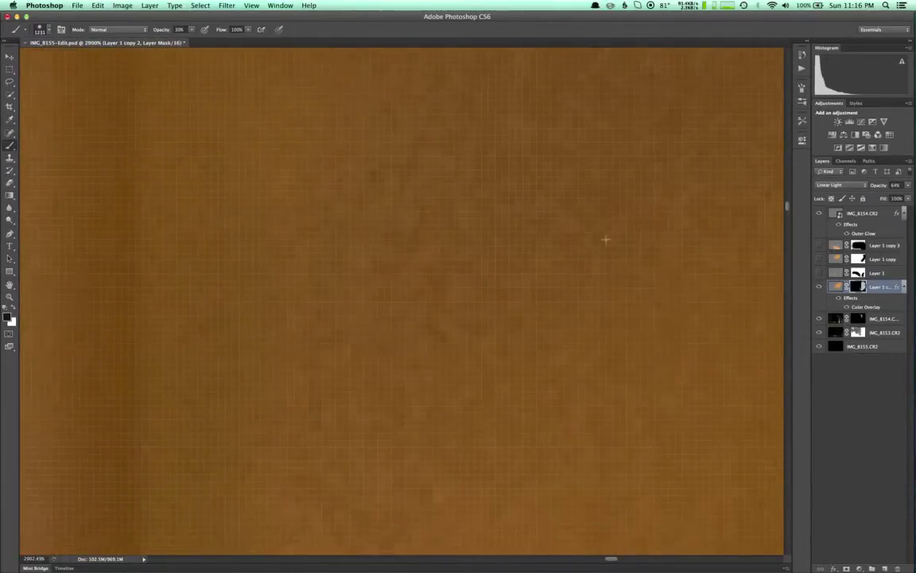
{"action": "scroll", "coordinate": [602, 239], "scroll_direction": "down", "scroll_amount": 4}
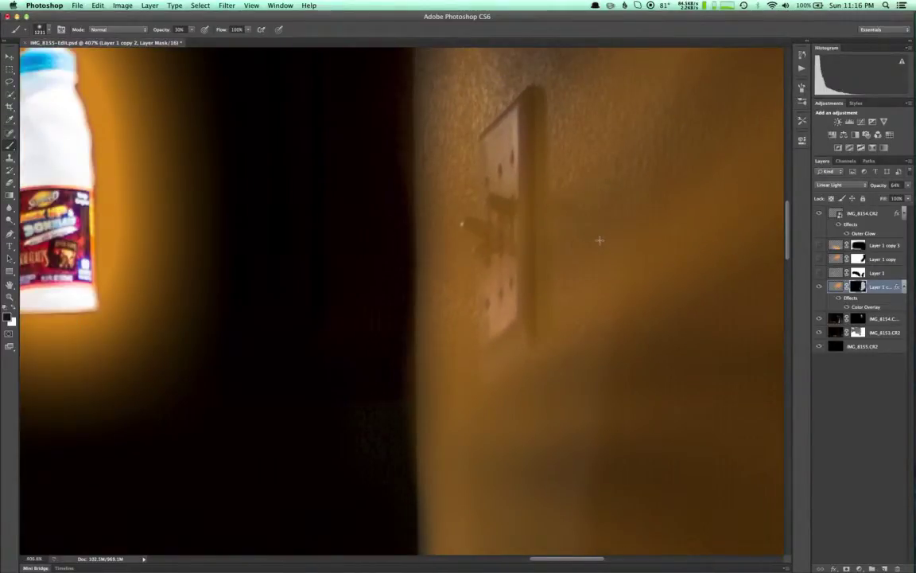
{"action": "mouse_move", "coordinate": [562, 248]}
{"action": "left_mouse_down"}
{"action": "mouse_move", "coordinate": [636, 212]}
{"action": "mouse_move", "coordinate": [416, 240]}
{"action": "mouse_move", "coordinate": [556, 254]}
{"action": "mouse_move", "coordinate": [281, 272]}
{"action": "mouse_move", "coordinate": [538, 250]}
{"action": "mouse_move", "coordinate": [284, 262]}
{"action": "mouse_move", "coordinate": [370, 239]}
{"action": "mouse_move", "coordinate": [396, 254]}
{"action": "mouse_move", "coordinate": [272, 280]}
{"action": "mouse_move", "coordinate": [314, 281]}
{"action": "left_mouse_up"}
Try masking the rays off the lower side edge of the switch plate at 80% brush opacity, and undo the stroke
{"action": "key", "text": "8"}
{"action": "left_click_drag", "start_coordinate": [533, 326], "coordinate": [532, 266]}
{"action": "key", "text": "super+z"}
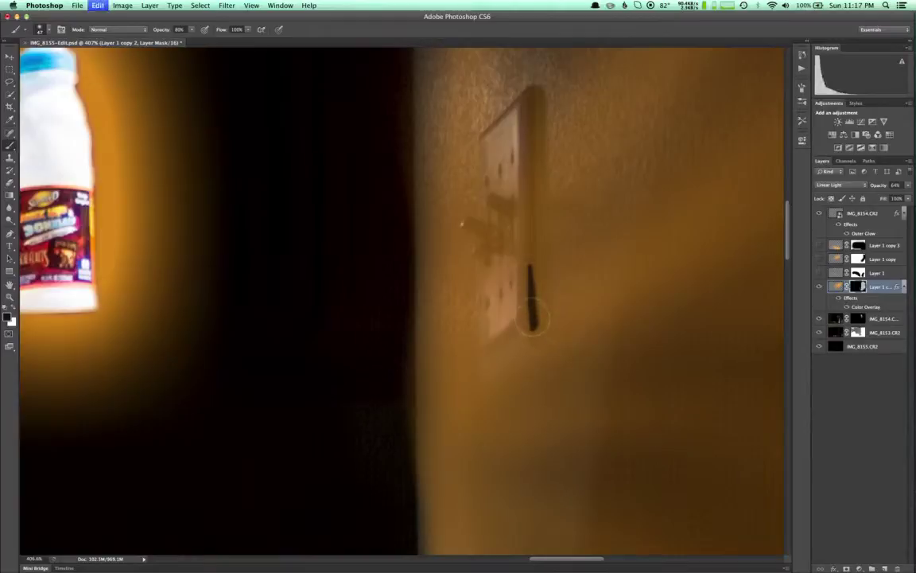
Mask the rays off the plate's side edge and the switches at 20% brush opacity, and compare with the layer hidden
{"action": "left_click_drag", "start_coordinate": [529, 100], "coordinate": [530, 317]}
{"action": "left_click_drag", "start_coordinate": [527, 273], "coordinate": [527, 185]}
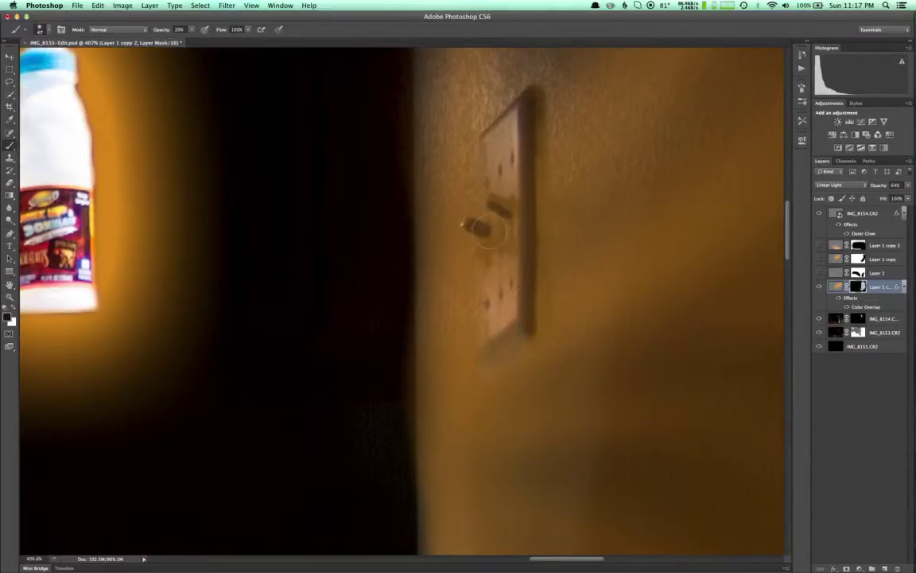
{"action": "left_click_drag", "start_coordinate": [487, 232], "coordinate": [490, 235]}
{"action": "left_click", "coordinate": [819, 286]}
{"action": "left_click", "coordinate": [820, 286]}
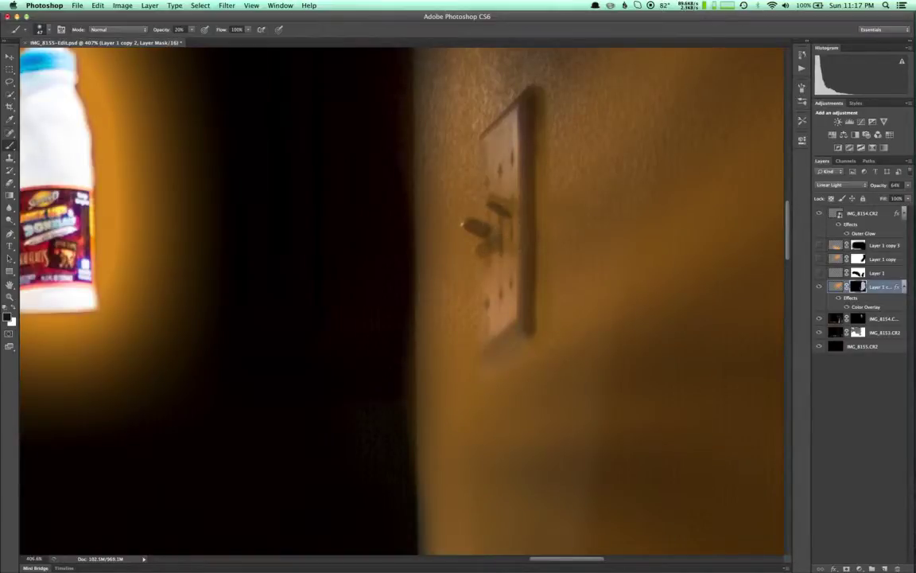
Paint further on the mask to darken the switches, their shadows and the plate's long side edge
{"action": "left_click", "coordinate": [508, 199]}
{"action": "left_click", "coordinate": [489, 254]}
{"action": "left_click", "coordinate": [493, 245]}
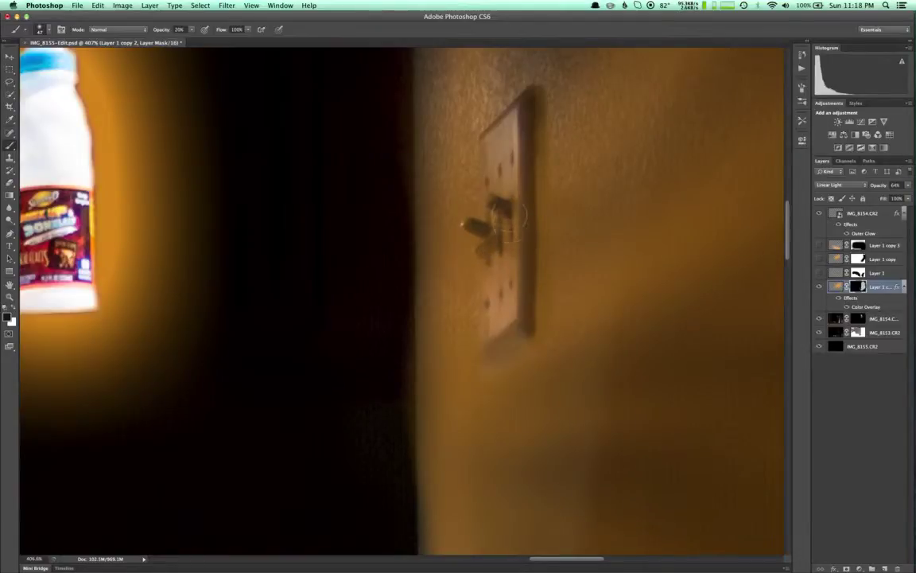
{"action": "left_click", "coordinate": [489, 260]}
{"action": "left_click_drag", "start_coordinate": [527, 100], "coordinate": [535, 293]}
Apply a Gaussian Blur with a 4.7 pixel radius to the light-ray layer's mask
{"action": "left_click", "coordinate": [227, 5]}
{"action": "mouse_move", "coordinate": [239, 118]}
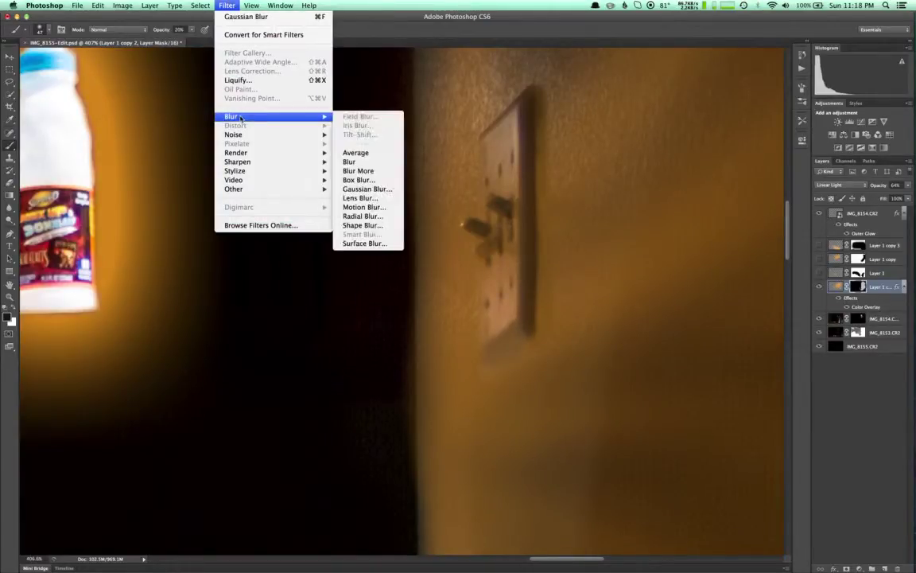
{"action": "left_click", "coordinate": [362, 191]}
{"action": "left_click_drag", "start_coordinate": [476, 129], "coordinate": [329, 173]}
{"action": "left_click_drag", "start_coordinate": [266, 316], "coordinate": [259, 318]}
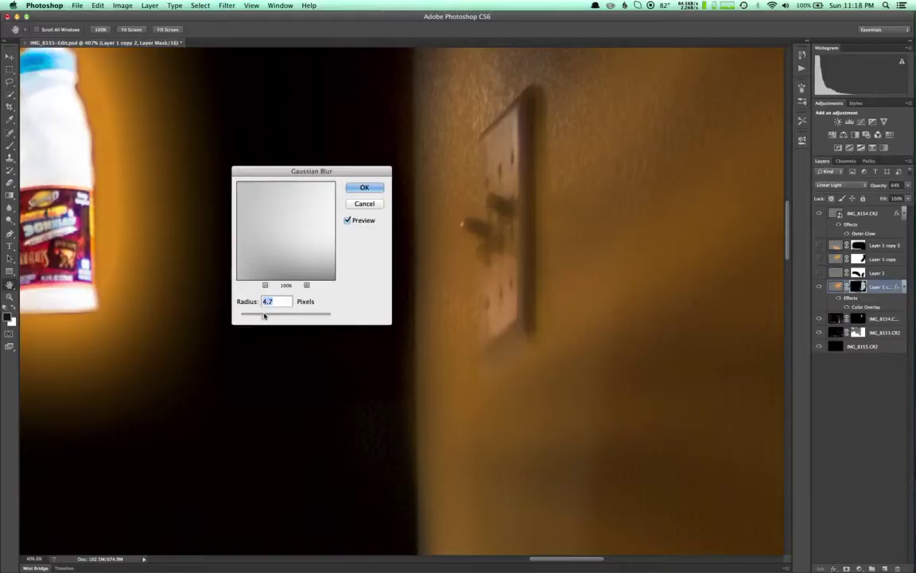
{"action": "left_click", "coordinate": [356, 189]}
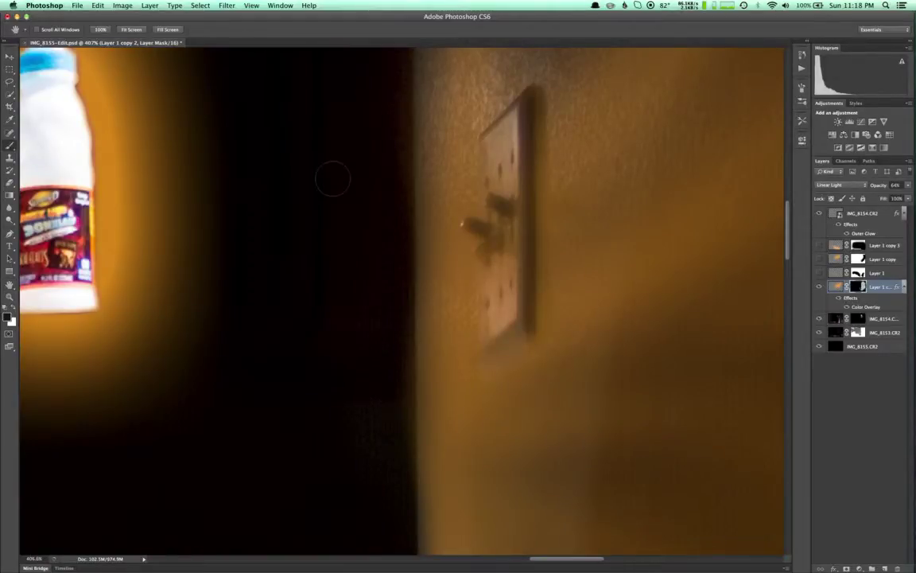
Step through the edit history to compare the switch plate before and after the mask blur
{"action": "key", "text": "alt+super+z"}
{"action": "key", "text": "alt+super+z"}
{"action": "key", "text": "alt+super+z"}
{"action": "key", "text": "alt+super+z"}
{"action": "key", "text": "alt+super+z"}
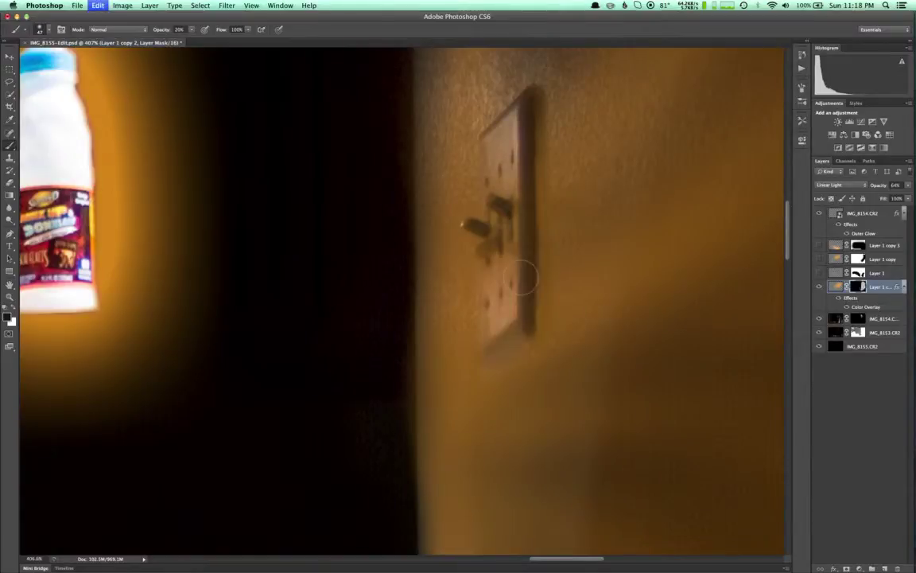
{"action": "key", "text": "alt+super+z"}
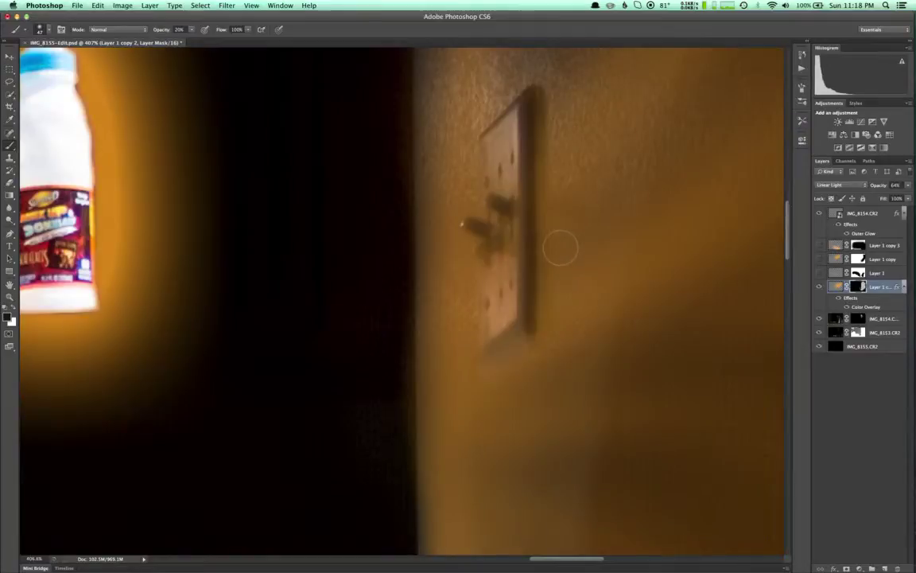
Paint on the light-ray layer's mask at 20% brush opacity to dim parts of the wall rays, and compare with the layer hidden
{"action": "key", "text": "alt+super+z"}
{"action": "key", "text": "super+0"}
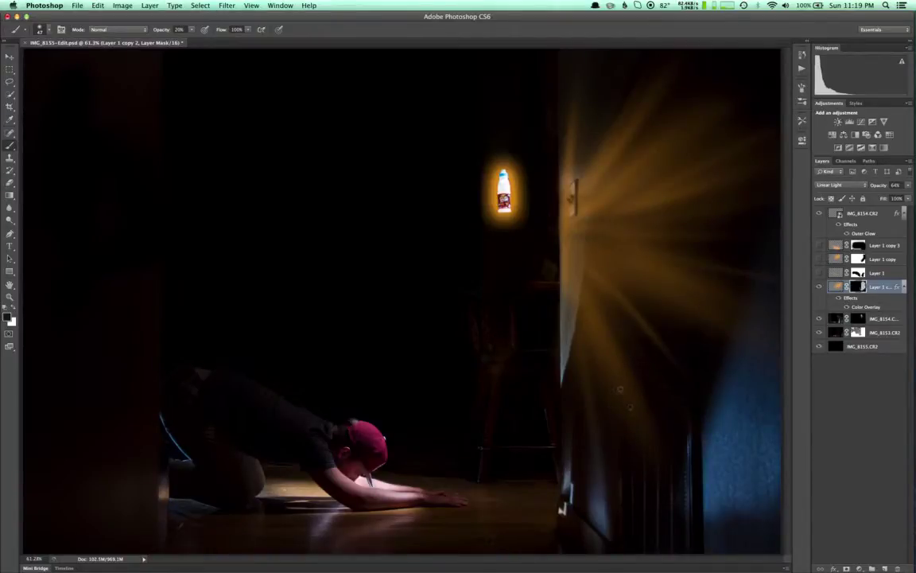
{"action": "left_click_drag", "start_coordinate": [591, 364], "coordinate": [590, 359]}
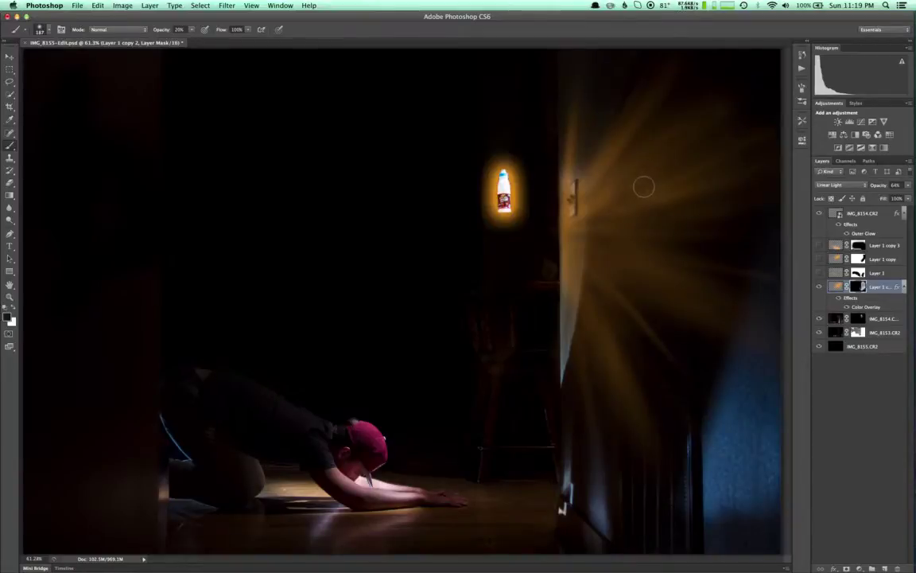
{"action": "left_click_drag", "start_coordinate": [644, 187], "coordinate": [628, 187]}
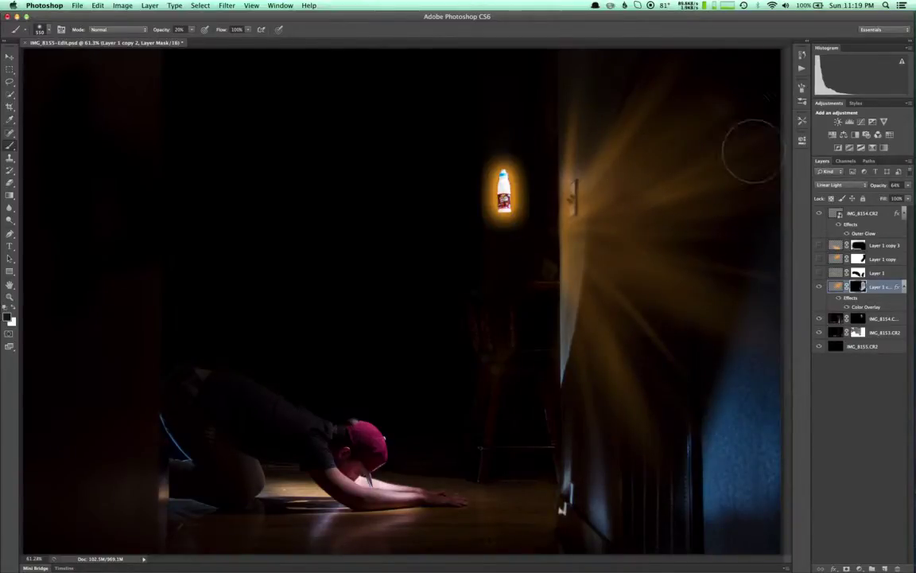
{"action": "left_click", "coordinate": [820, 287]}
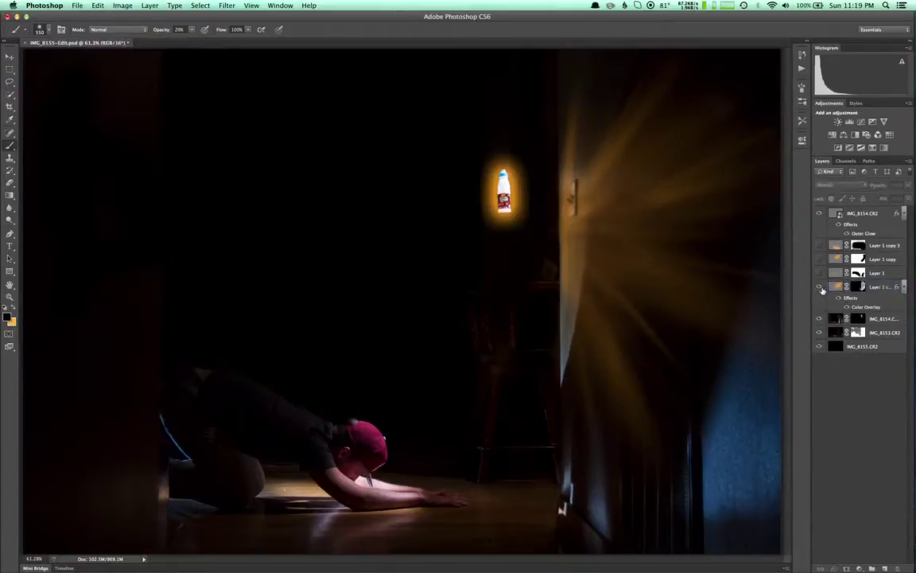
{"action": "left_click", "coordinate": [820, 288]}
{"action": "left_click", "coordinate": [819, 287]}
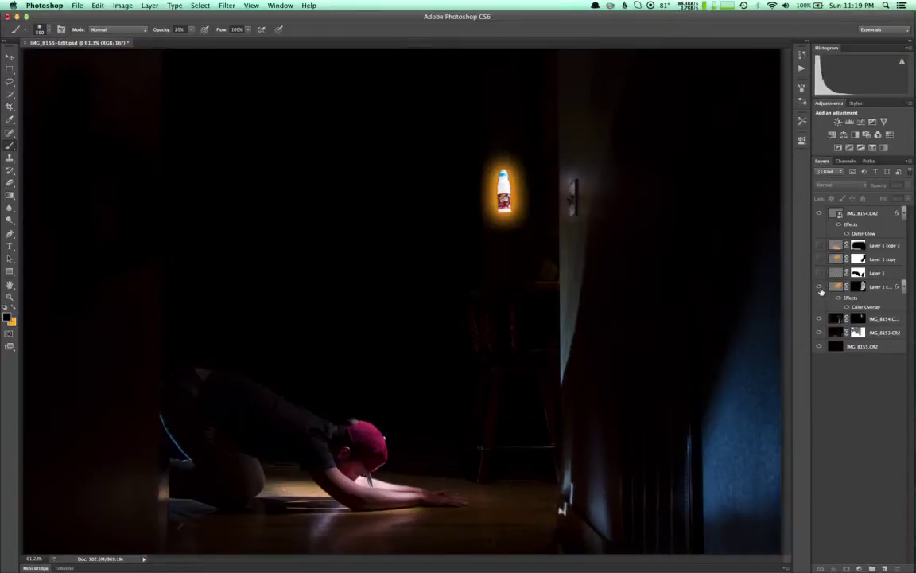
{"action": "left_click", "coordinate": [820, 288]}
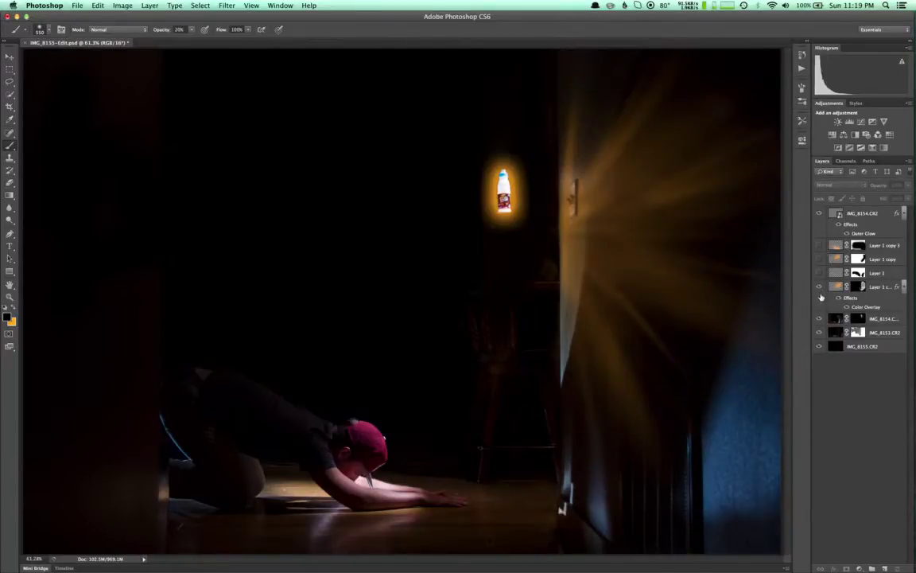
Try masking out the wall rays with black at 100% brush opacity, and undo the stroke
{"action": "left_click", "coordinate": [858, 287]}
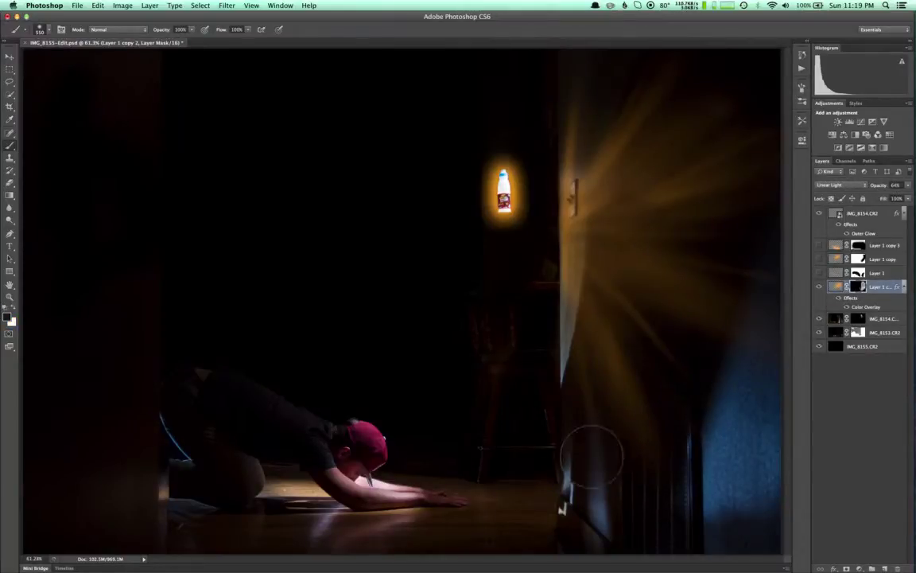
{"action": "mouse_move", "coordinate": [601, 431]}
{"action": "left_mouse_down"}
{"action": "mouse_move", "coordinate": [618, 360]}
{"action": "mouse_move", "coordinate": [595, 393]}
{"action": "mouse_move", "coordinate": [612, 337]}
{"action": "mouse_move", "coordinate": [592, 382]}
{"action": "mouse_move", "coordinate": [622, 237]}
{"action": "mouse_move", "coordinate": [630, 134]}
{"action": "mouse_move", "coordinate": [645, 149]}
{"action": "mouse_move", "coordinate": [653, 270]}
{"action": "mouse_move", "coordinate": [730, 214]}
{"action": "mouse_move", "coordinate": [700, 362]}
{"action": "mouse_move", "coordinate": [774, 285]}
{"action": "mouse_move", "coordinate": [745, 273]}
{"action": "mouse_move", "coordinate": [694, 277]}
{"action": "mouse_move", "coordinate": [745, 176]}
{"action": "mouse_move", "coordinate": [702, 143]}
{"action": "mouse_move", "coordinate": [751, 384]}
{"action": "left_mouse_up"}
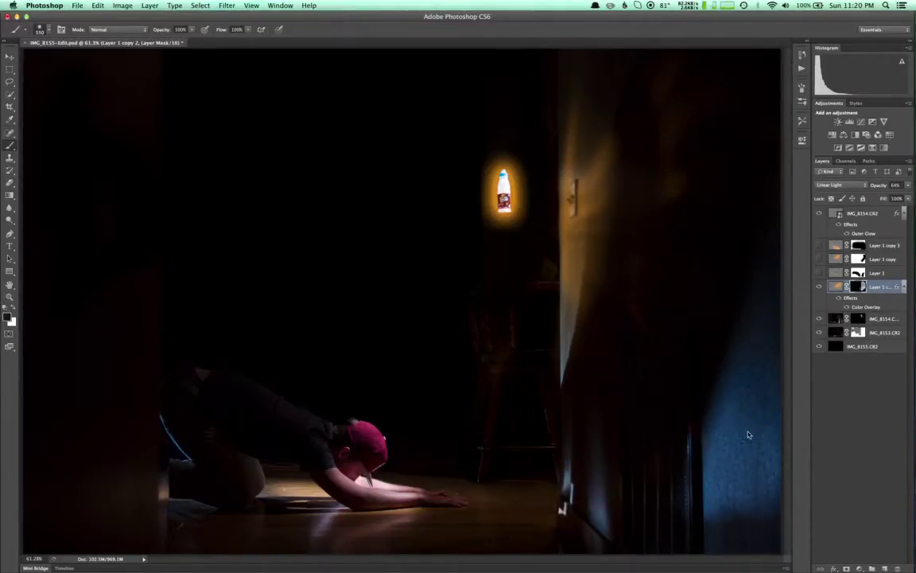
{"action": "key", "text": "super+z"}
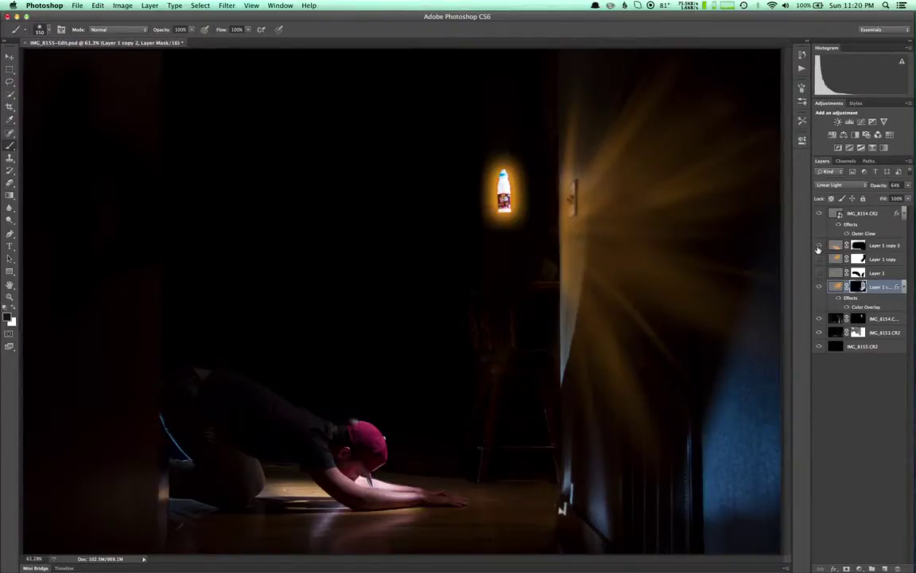
Show Layer 1 copy 3 with the floor rays, compare it hidden and shown, and make Layer 1 copy visible
{"action": "left_click", "coordinate": [819, 257]}
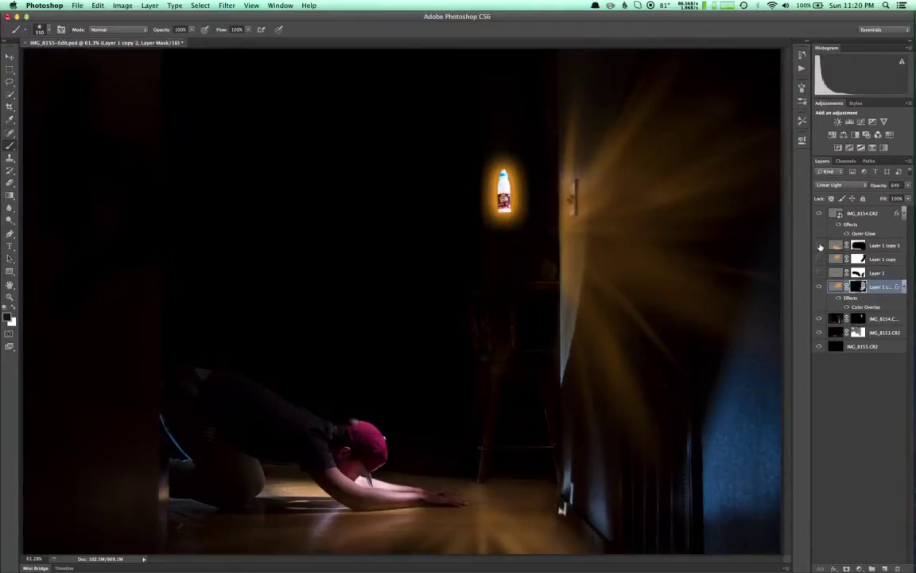
{"action": "left_click", "coordinate": [821, 248]}
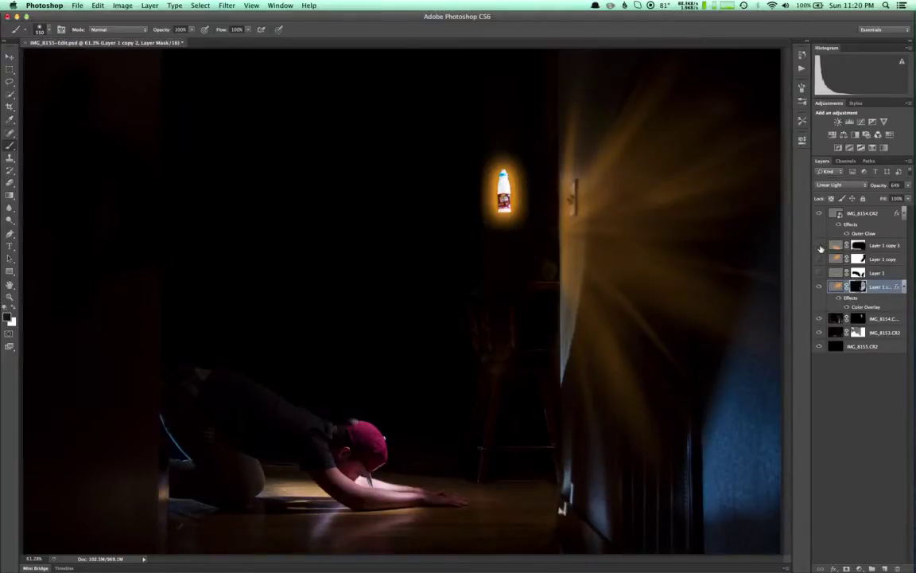
{"action": "left_click", "coordinate": [820, 248]}
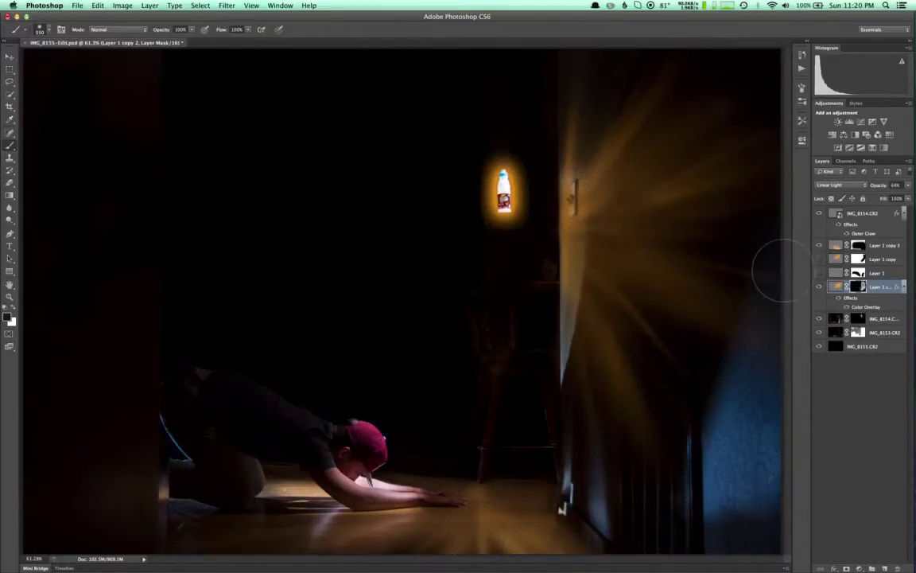
{"action": "left_click", "coordinate": [819, 260]}
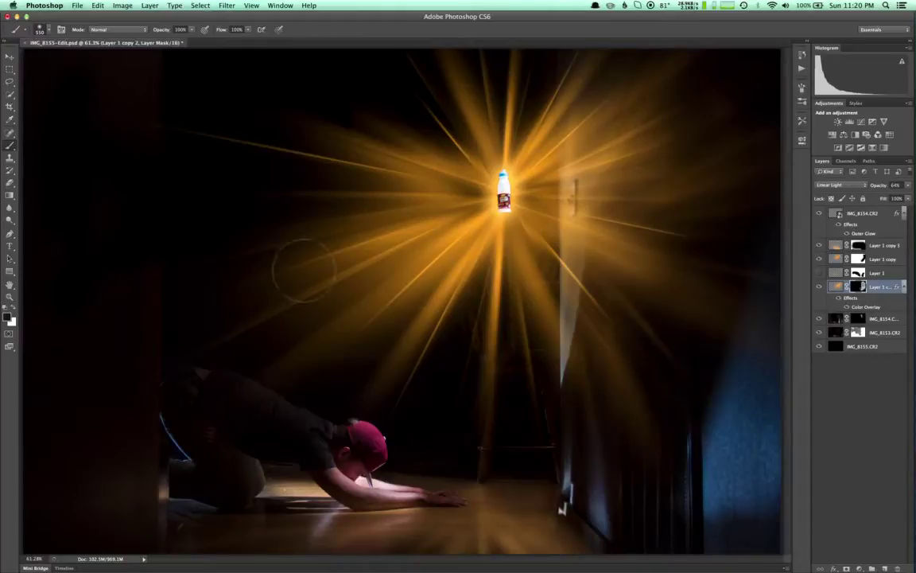
{"action": "left_click", "coordinate": [99, 6]}
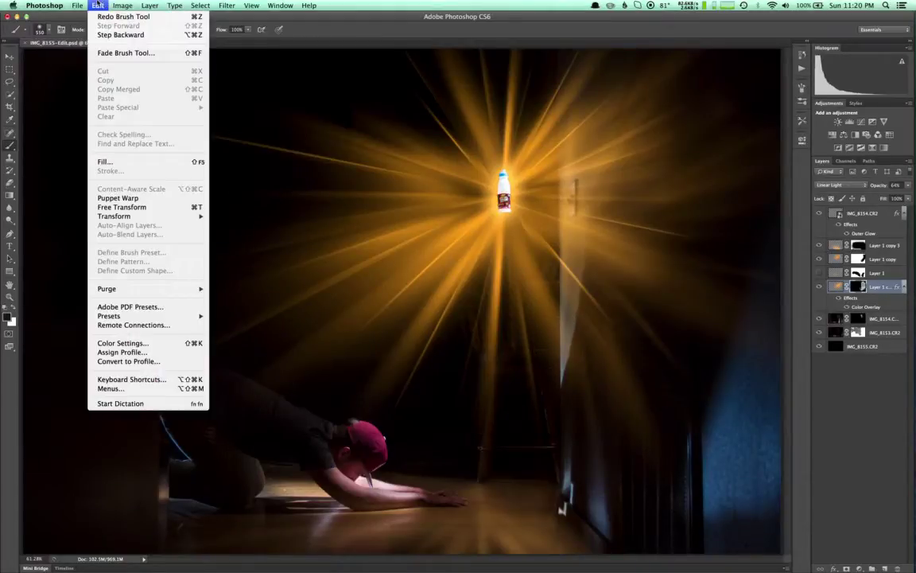
{"action": "mouse_move", "coordinate": [155, 215]}
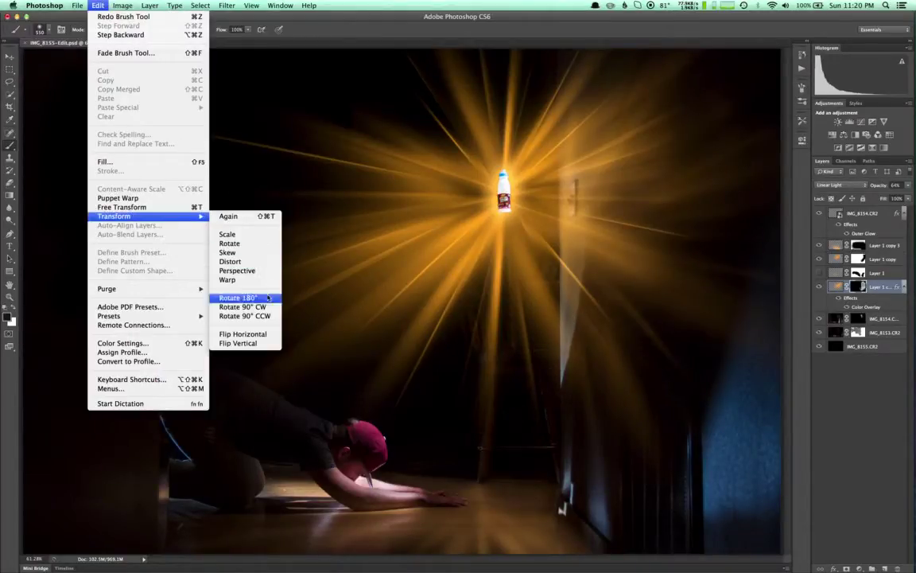
{"action": "key", "text": "Escape"}
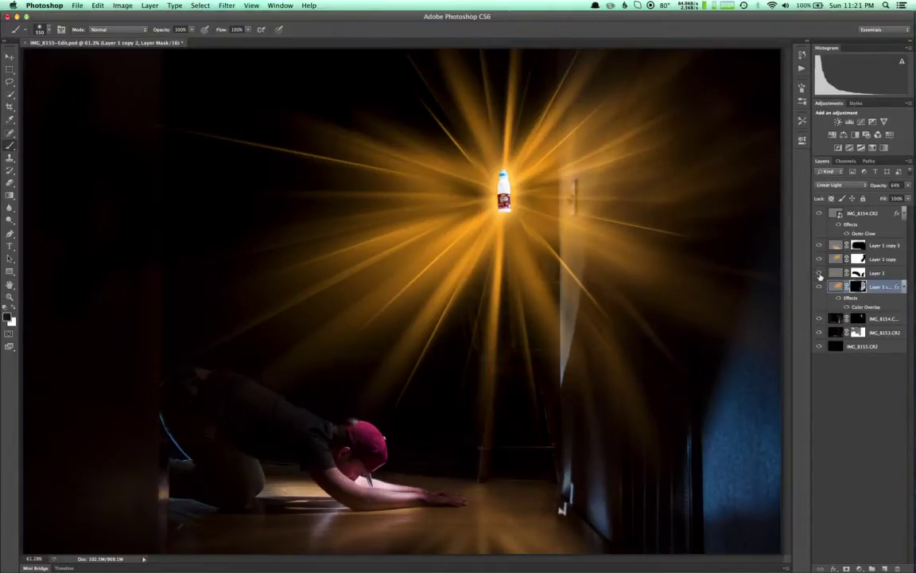
Make Layer 1 visible, and view the mask of Layer 1 copy 2 on its own before returning to the image
{"action": "left_click", "coordinate": [820, 272]}
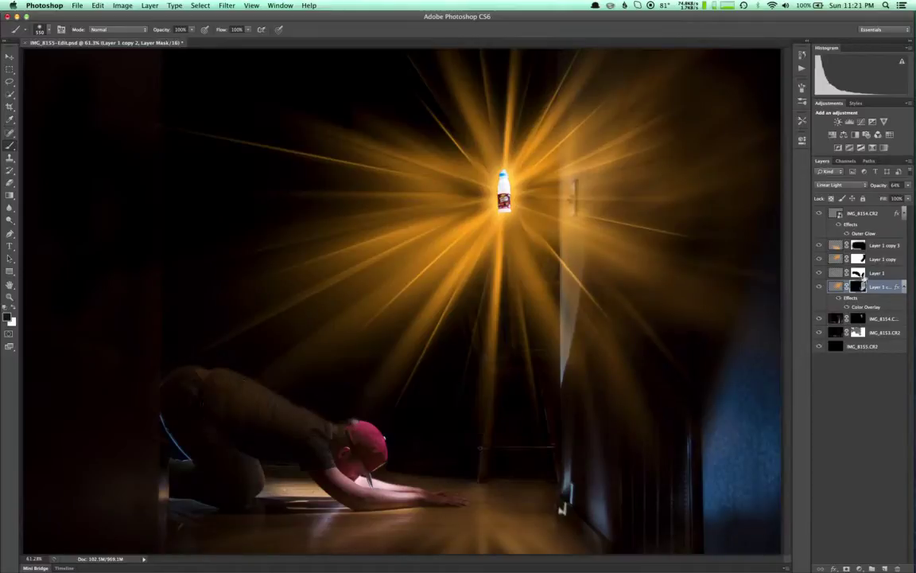
{"action": "left_click", "coordinate": [836, 287]}
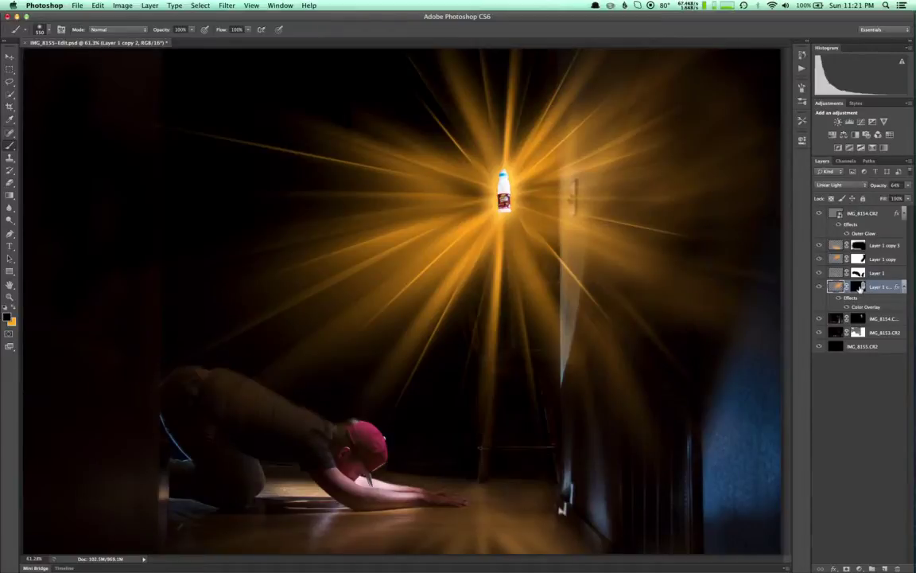
{"action": "left_click", "coordinate": [860, 286], "text": "alt"}
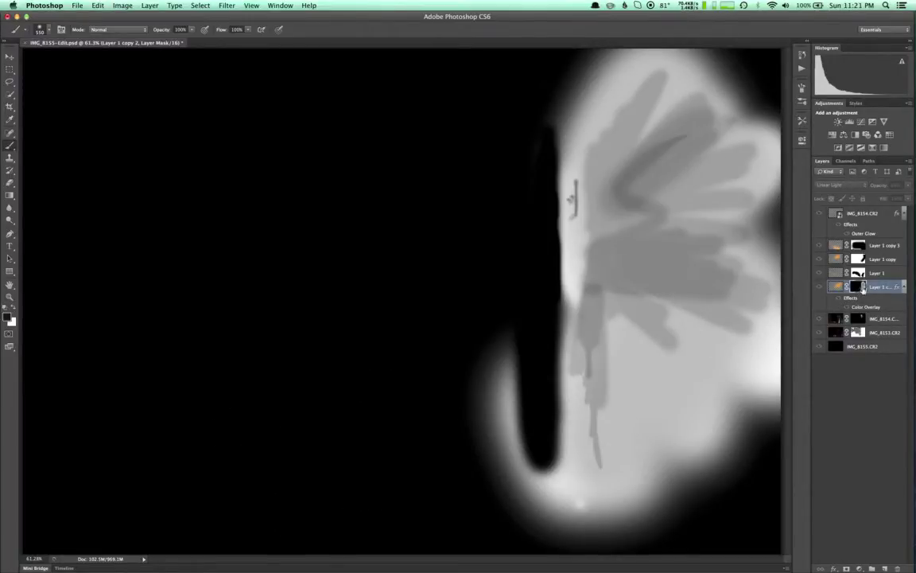
{"action": "left_click", "coordinate": [837, 288]}
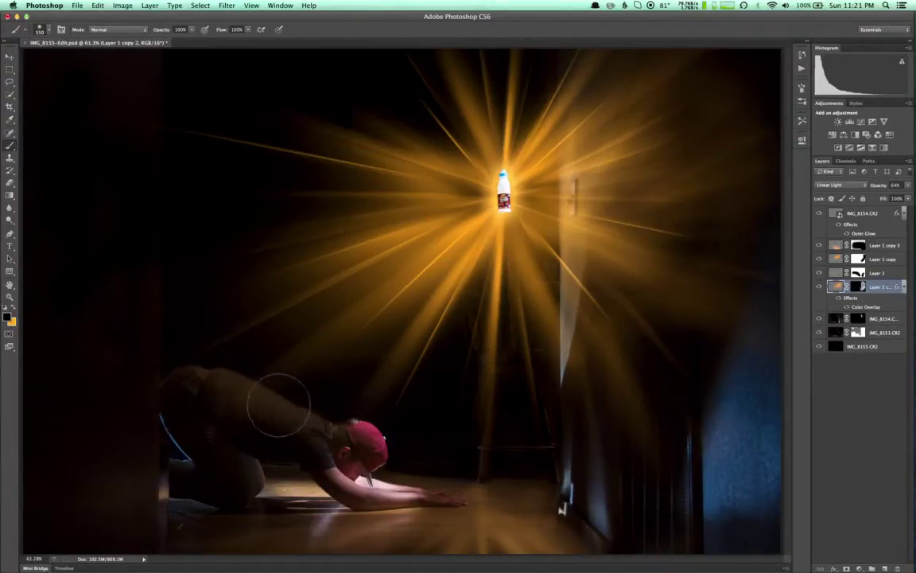
{"action": "key", "text": "super+l"}
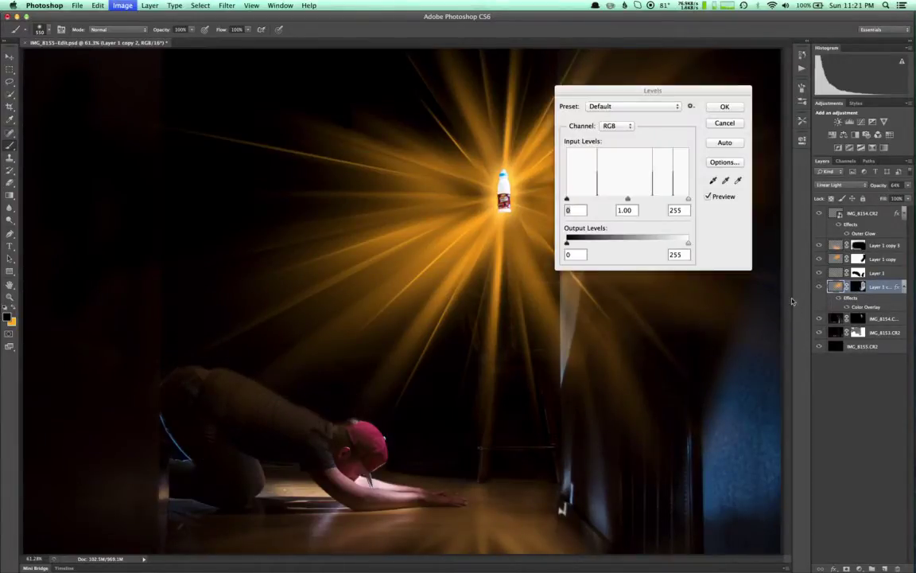
{"action": "left_click_drag", "start_coordinate": [567, 199], "coordinate": [573, 200]}
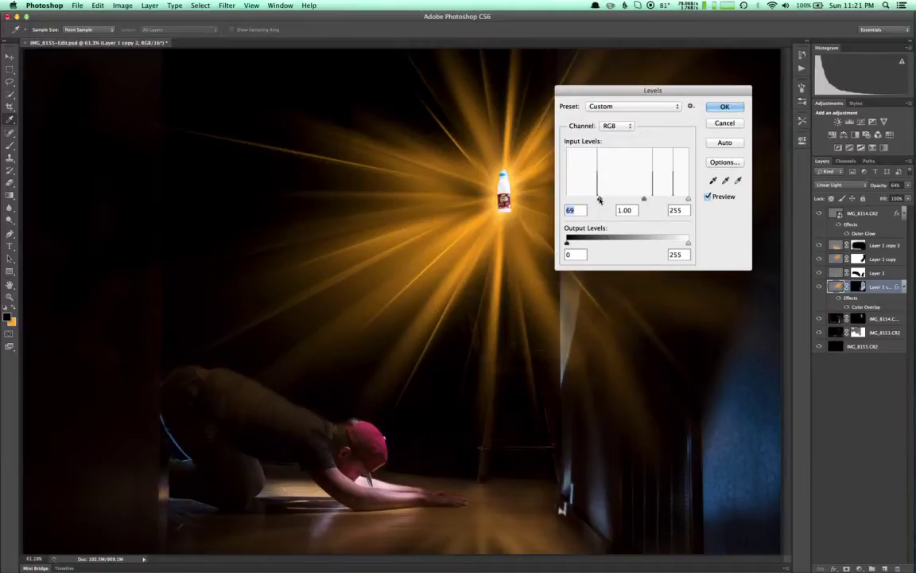
{"action": "left_click_drag", "start_coordinate": [629, 202], "coordinate": [636, 203]}
{"action": "left_click_drag", "start_coordinate": [636, 203], "coordinate": [669, 204]}
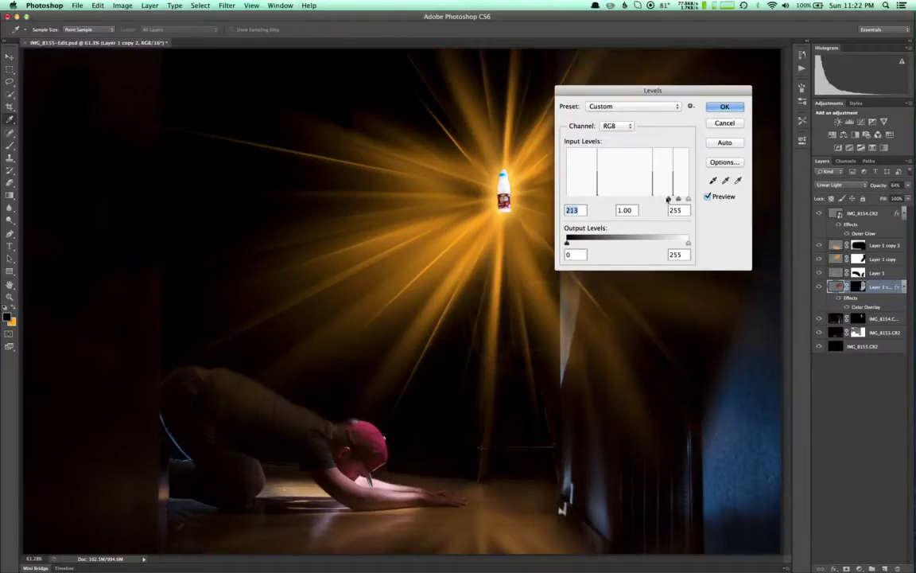
{"action": "left_click", "coordinate": [725, 124]}
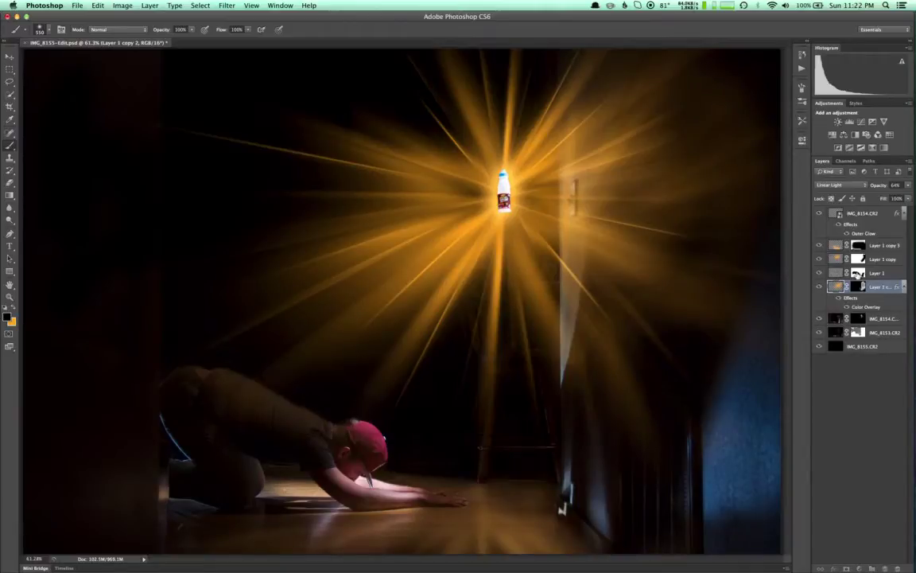
View Layer 1's mask on its own, and apply Levels to it with a black input level of 146
{"action": "left_click", "coordinate": [861, 275]}
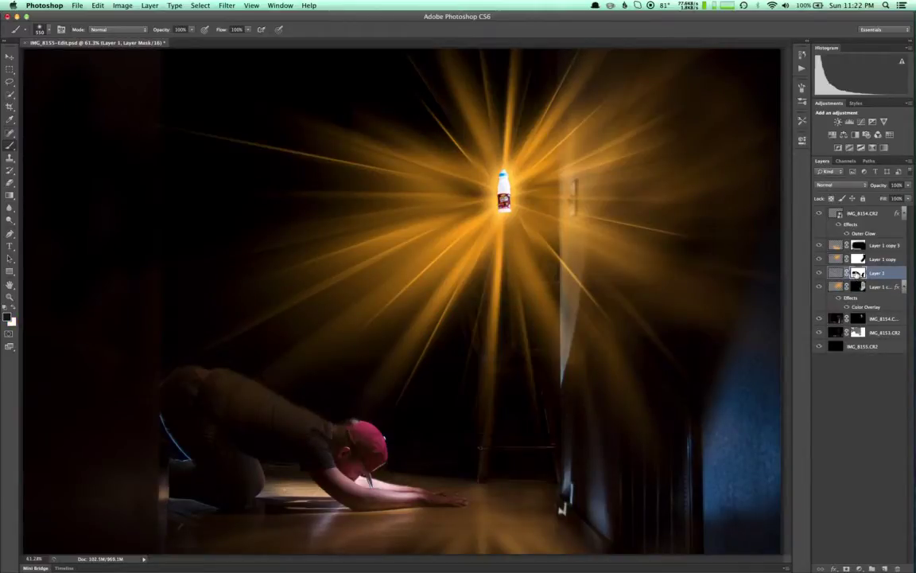
{"action": "left_click", "coordinate": [858, 273], "text": "alt"}
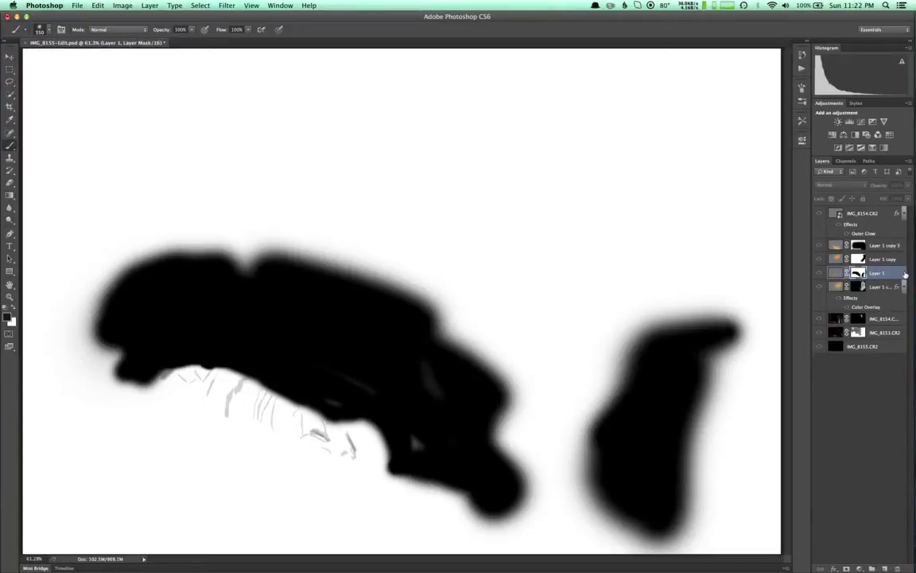
{"action": "left_click", "coordinate": [859, 273], "text": "alt"}
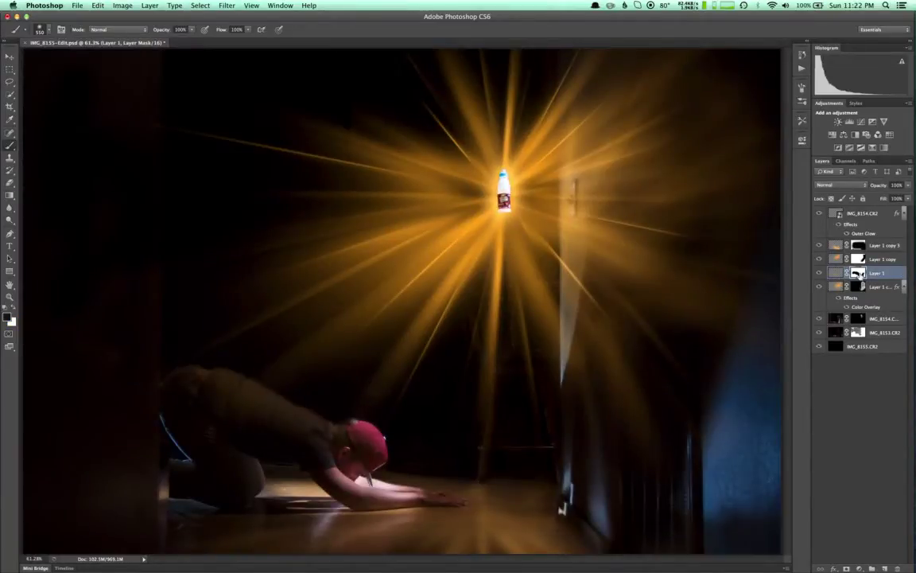
{"action": "key", "text": "super+l"}
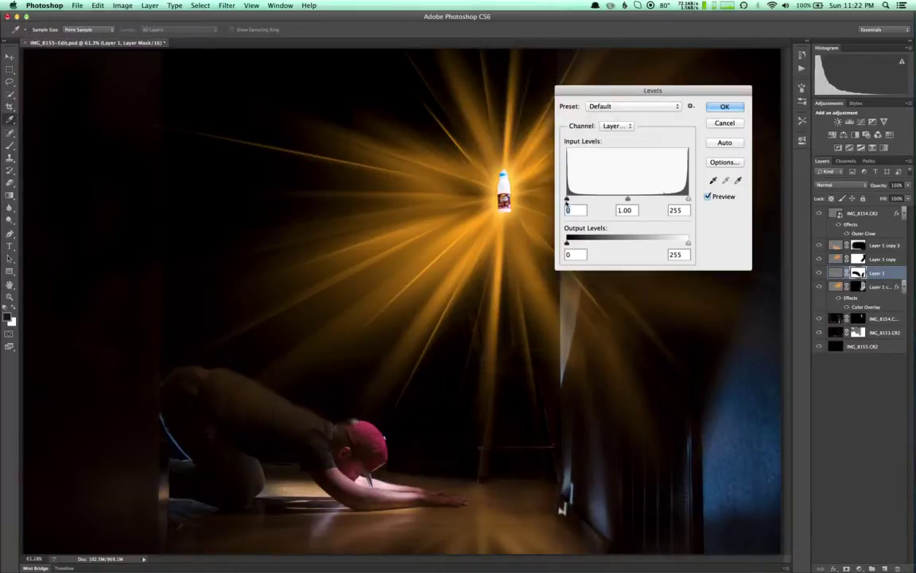
{"action": "left_click_drag", "start_coordinate": [568, 200], "coordinate": [616, 202]}
{"action": "left_click_drag", "start_coordinate": [618, 199], "coordinate": [626, 200]}
{"action": "left_click_drag", "start_coordinate": [625, 199], "coordinate": [635, 201]}
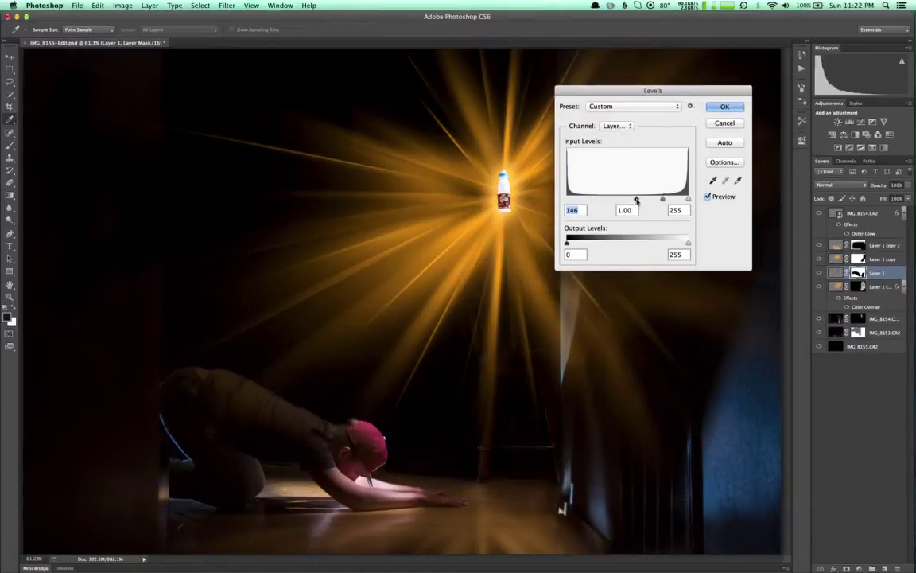
{"action": "left_click", "coordinate": [725, 107]}
{"action": "key", "text": "b"}
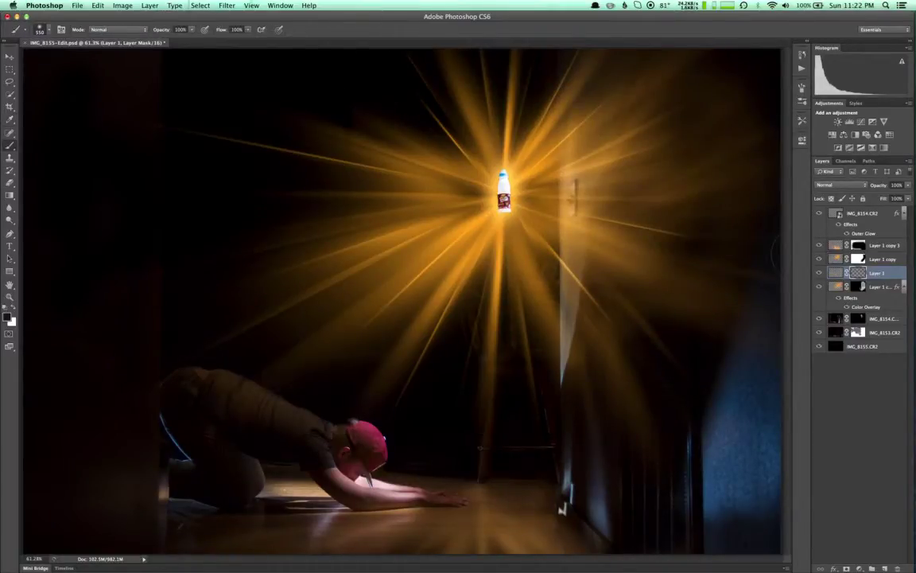
Reapply the last Gaussian Blur to Layer 1's mask, and compare the image with that mask disabled and enabled
{"action": "left_click", "coordinate": [227, 5]}
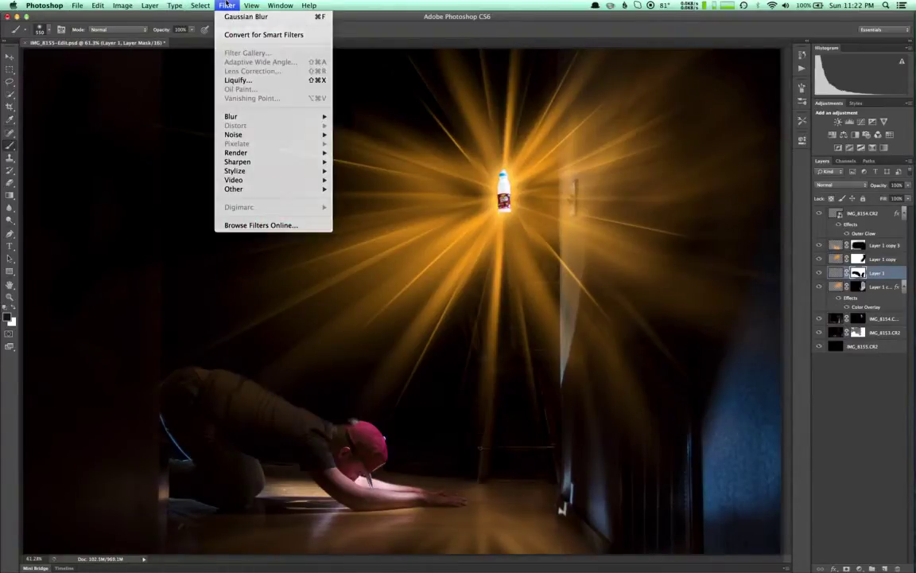
{"action": "left_click", "coordinate": [225, 5]}
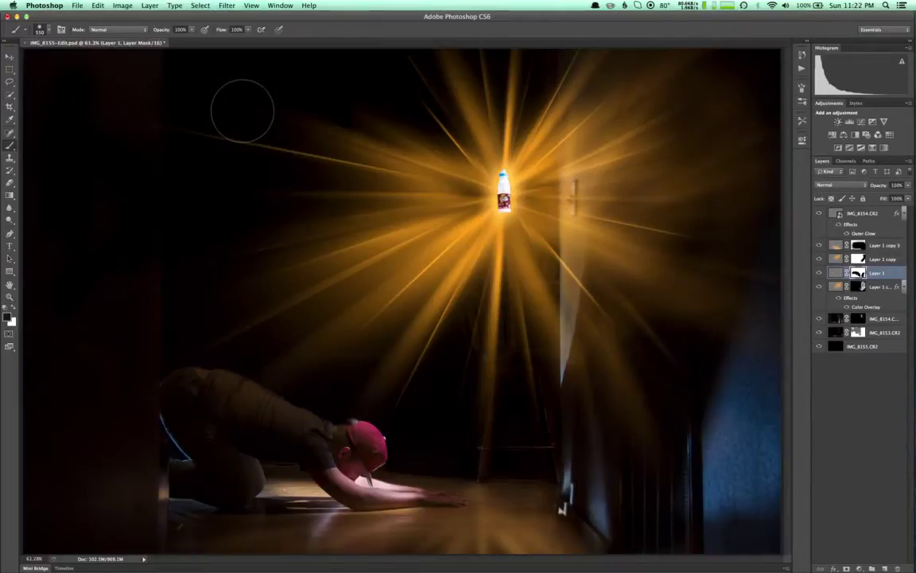
{"action": "key", "text": "super+f"}
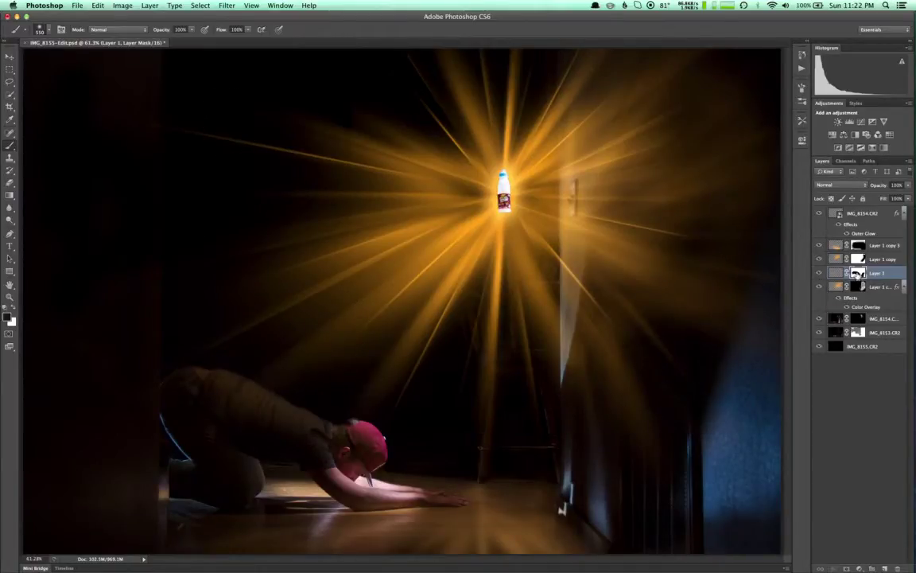
{"action": "left_click", "coordinate": [857, 273], "text": "shift"}
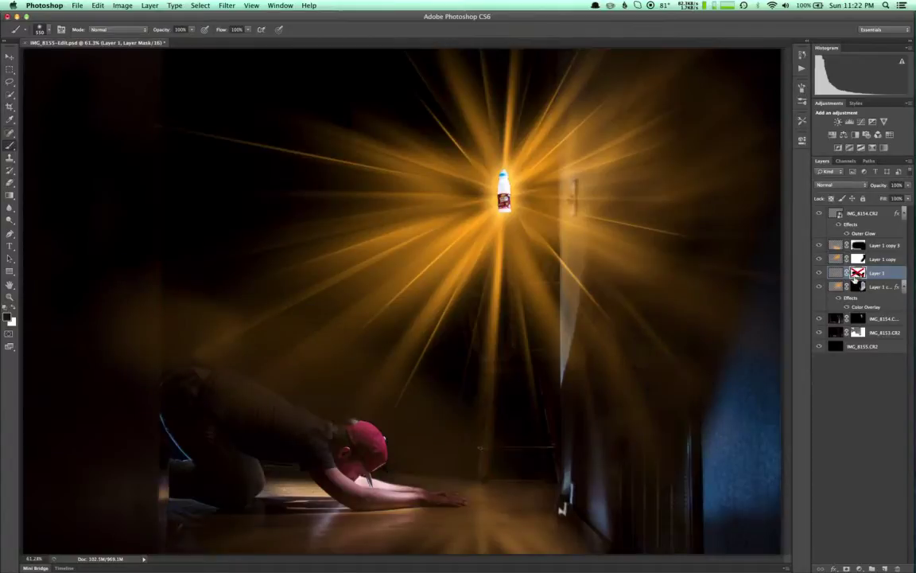
{"action": "left_click", "coordinate": [856, 274], "text": "shift"}
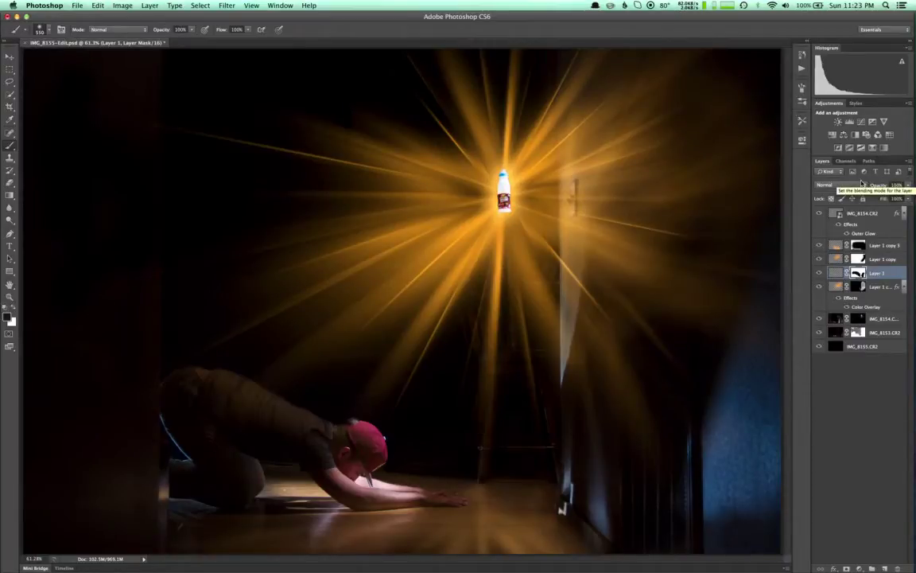
Compare the light rays again with Layer 1's mask disabled and enabled, leaving the mask enabled
{"action": "key", "text": "super+z"}
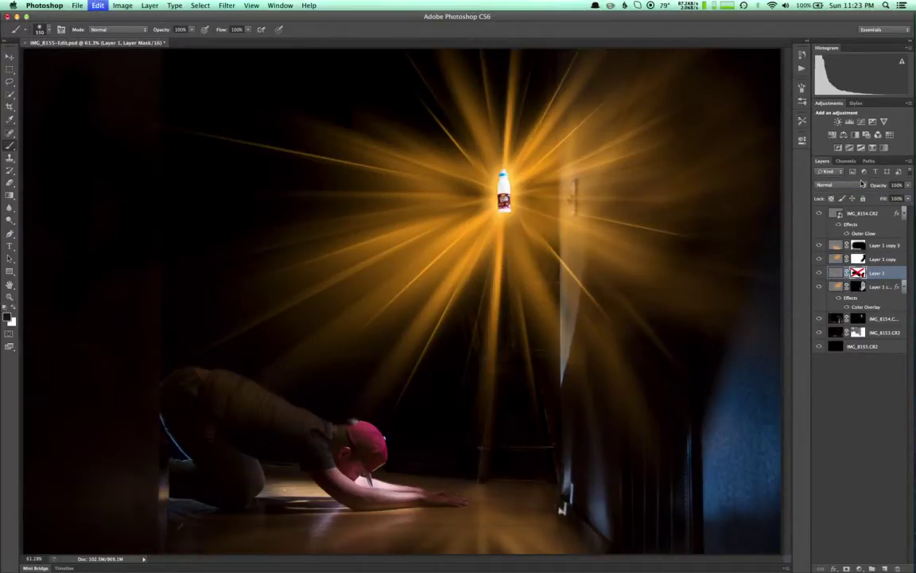
{"action": "key", "text": "super+z"}
{"action": "key", "text": "super+z"}
{"action": "key", "text": "super+z"}
{"action": "key", "text": "super+z"}
{"action": "key", "text": "super+z"}
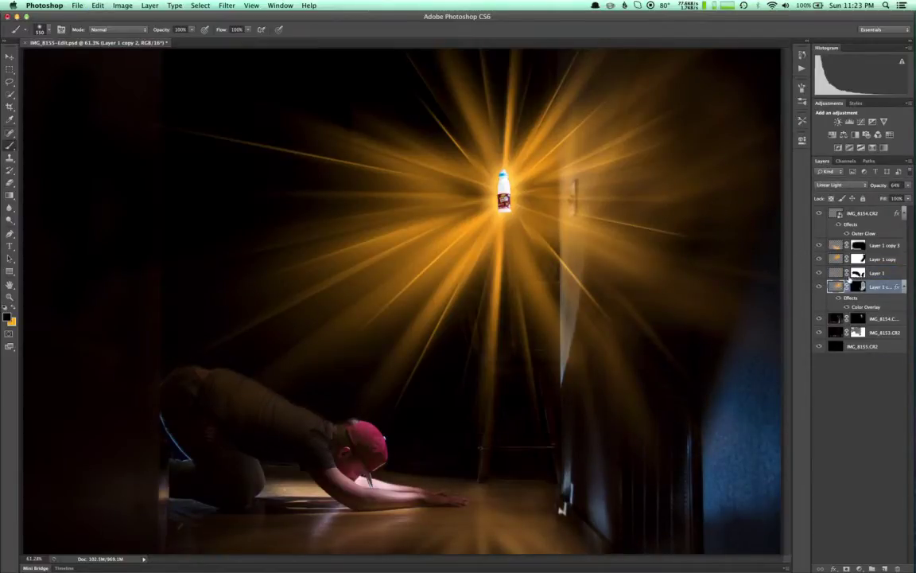
Deselect all layers and save IMG_8155-Edit.psd over the changed disk copy
{"action": "left_click", "coordinate": [861, 418]}
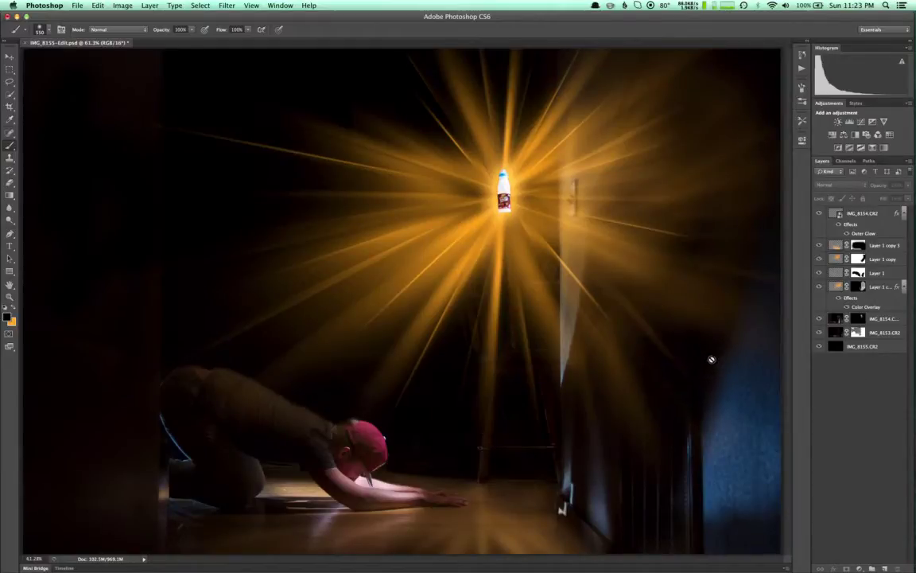
{"action": "key", "text": "super+s"}
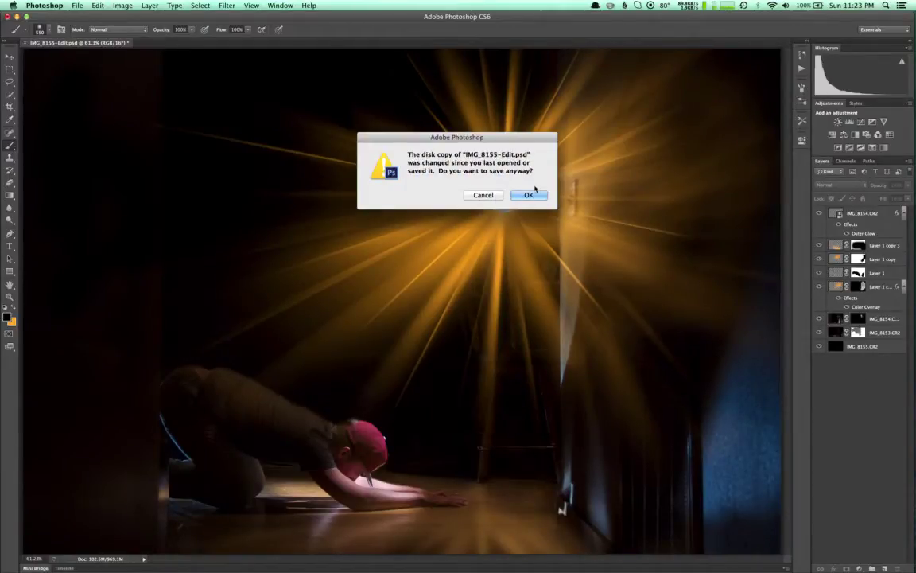
{"action": "left_click", "coordinate": [525, 195]}
{"action": "left_click", "coordinate": [527, 195]}
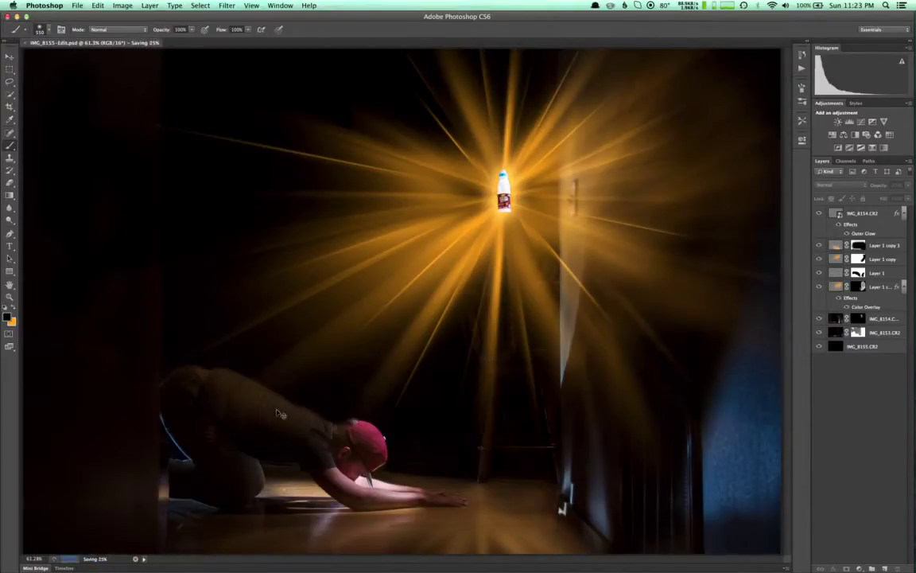
Switch to Lightroom and show the edited composite IMG_8155-Edit.psd in Develop
{"action": "key", "text": "super+Tab"}
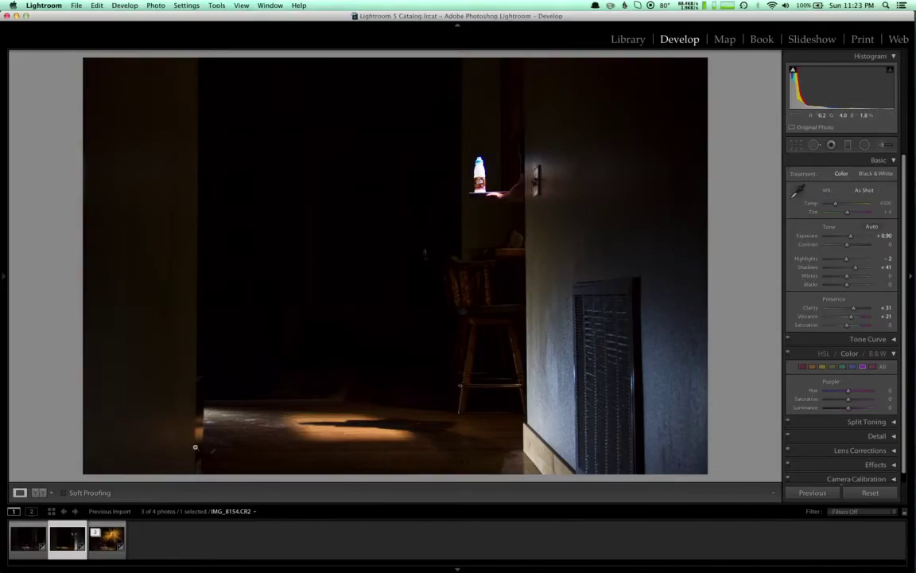
{"action": "left_click", "coordinate": [112, 540]}
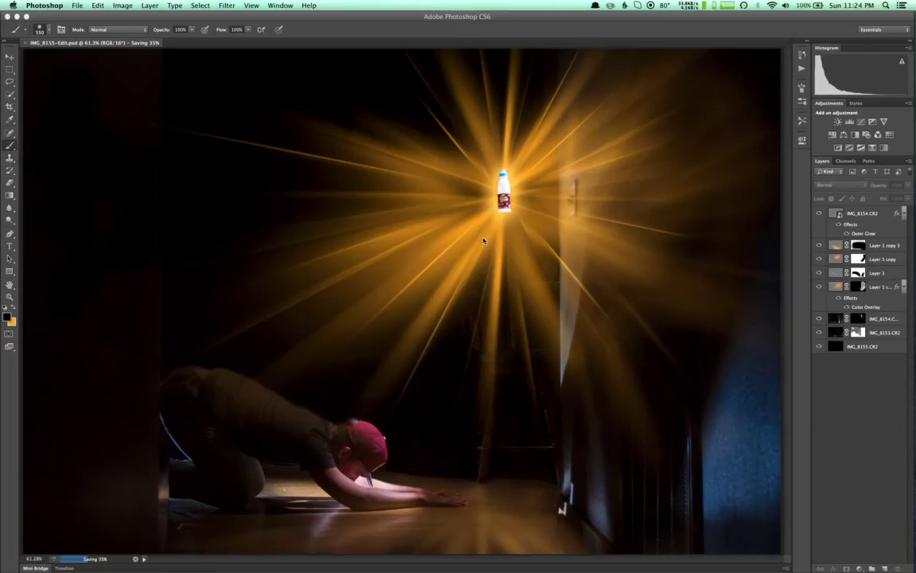
In Photoshop, create a new layer named Layer 2 above all others and fill it with black
{"action": "left_click", "coordinate": [227, 6]}
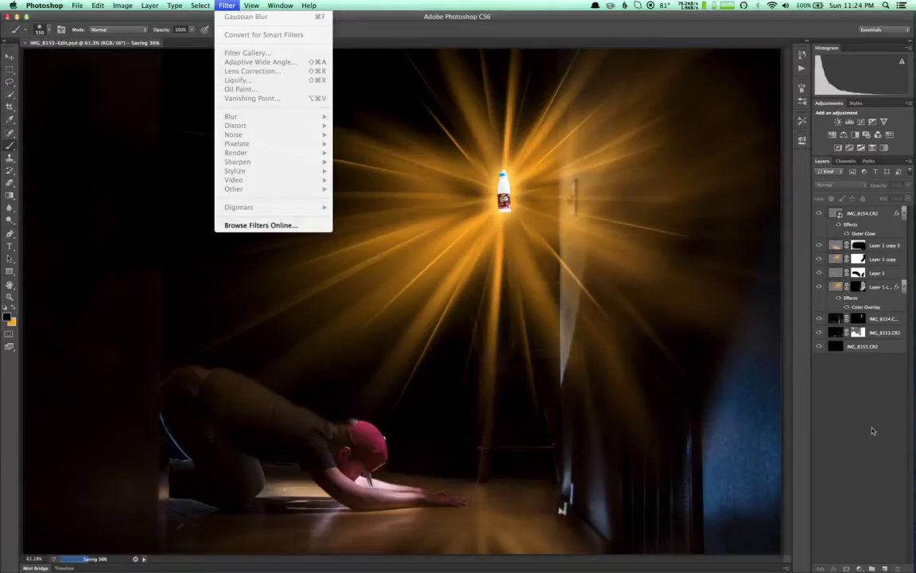
{"action": "key", "text": "Escape"}
{"action": "key", "text": "super+shift+n"}
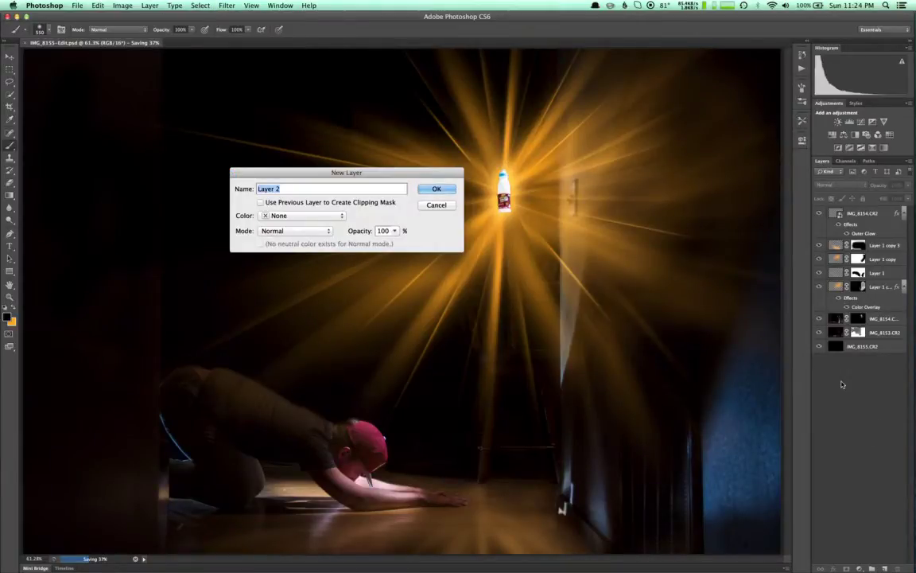
{"action": "key", "text": "Return"}
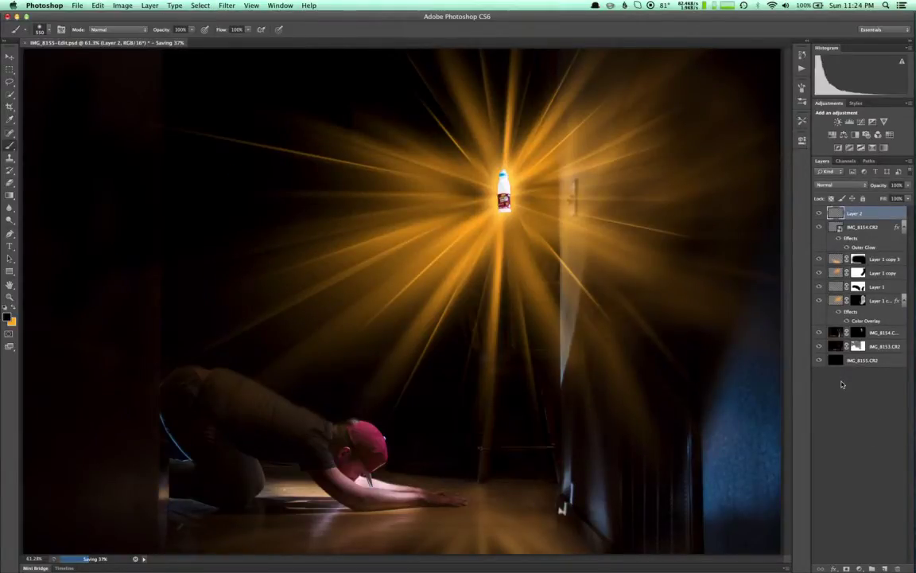
{"action": "key", "text": "alt+BackSpace"}
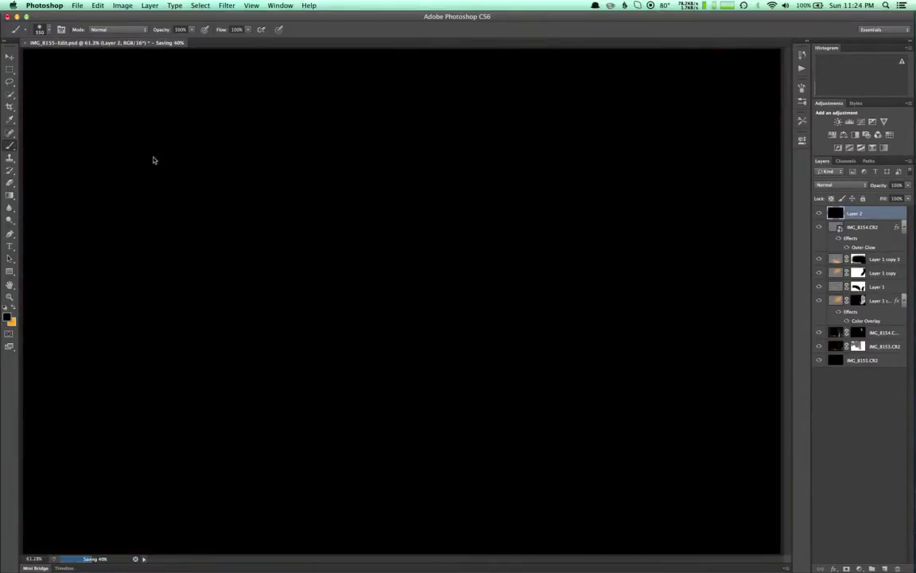
Render a Lens Flare on Layer 2 with 100% brightness and lens type 105mm Prime, centred in the image's upper right
{"action": "left_click", "coordinate": [227, 5]}
{"action": "mouse_move", "coordinate": [258, 156]}
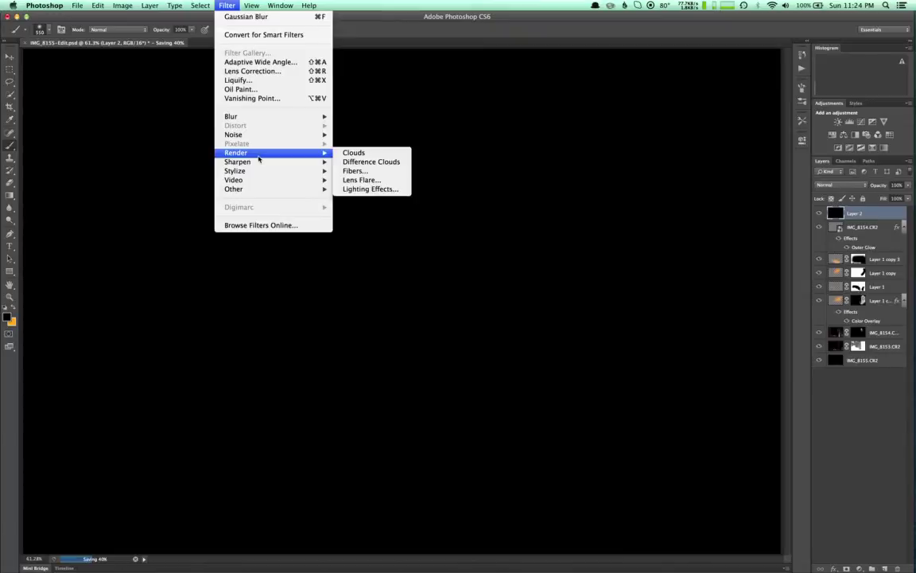
{"action": "left_click", "coordinate": [414, 179]}
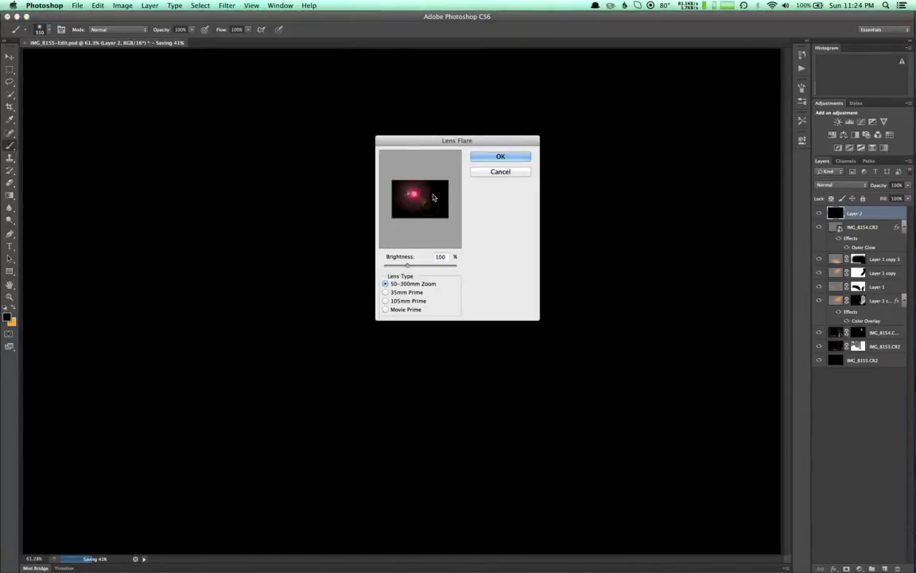
{"action": "left_click", "coordinate": [430, 197]}
{"action": "left_click", "coordinate": [386, 291]}
{"action": "left_click", "coordinate": [386, 302]}
{"action": "left_click", "coordinate": [386, 309]}
{"action": "left_click", "coordinate": [386, 302]}
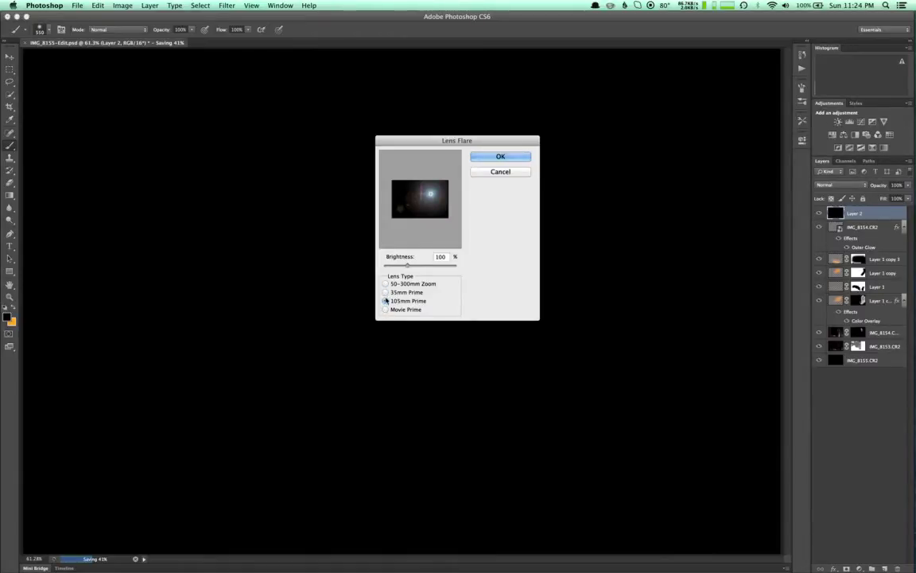
{"action": "left_click", "coordinate": [500, 156]}
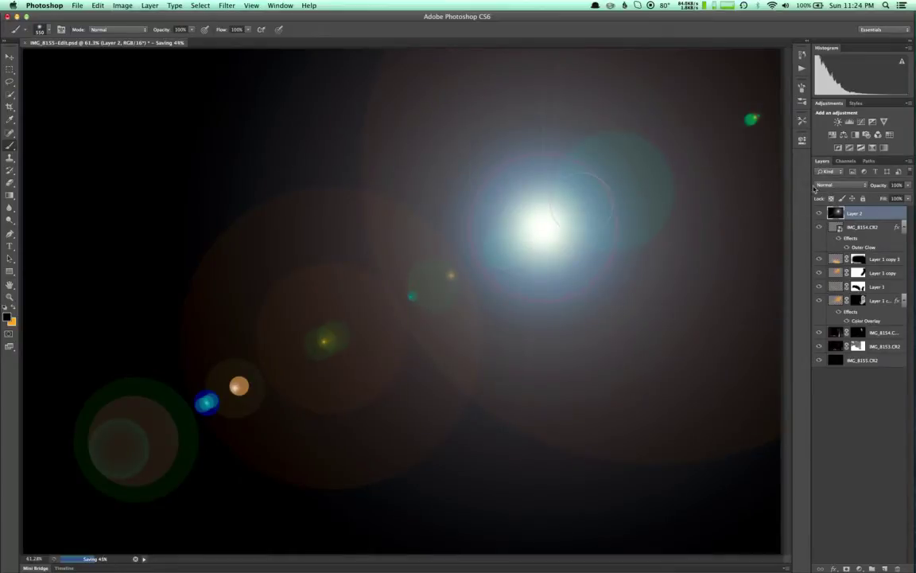
Set the blending mode of Layer 2 to Screen
{"action": "left_click", "coordinate": [819, 185]}
{"action": "key", "text": "Escape"}
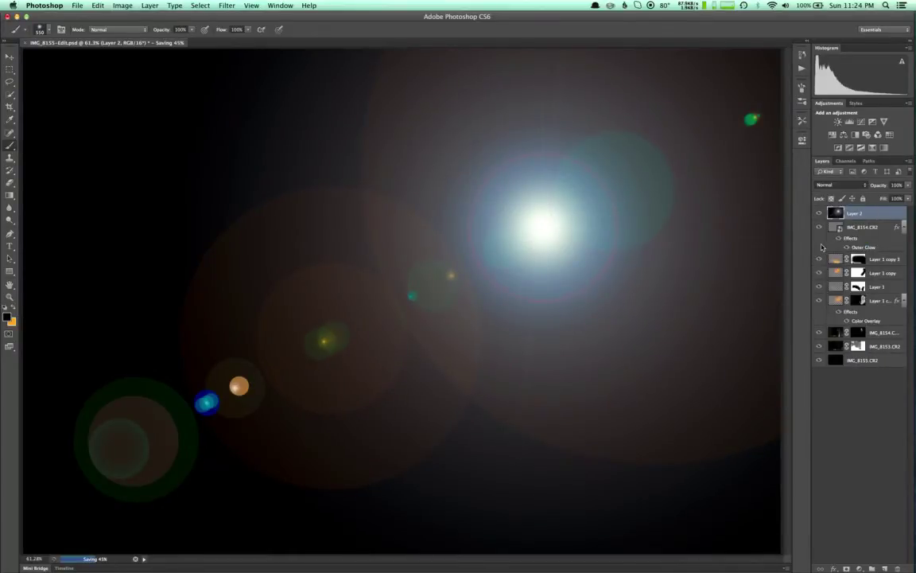
{"action": "key", "text": "alt+shift+s"}
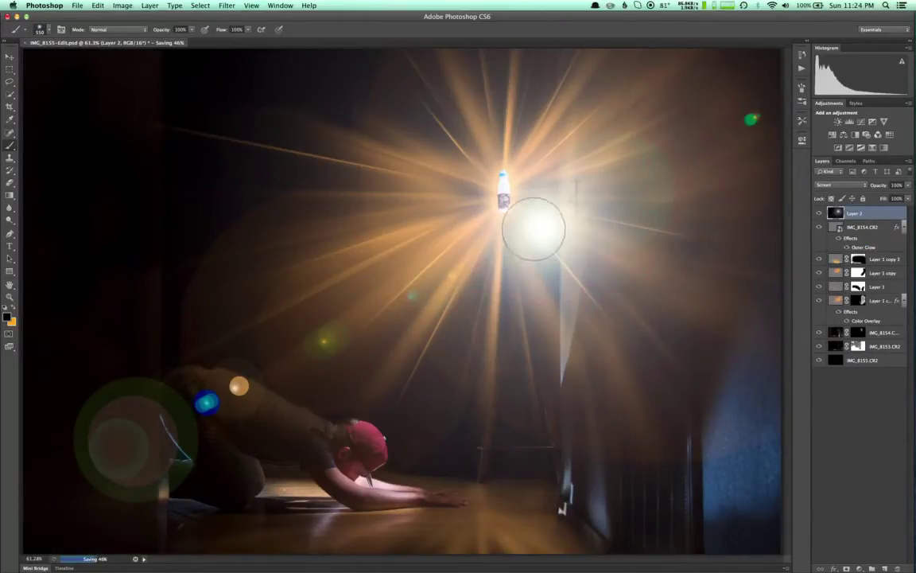
Move the lens flare up to the bottle, add a layer mask to Layer 2, and shift the flare slightly left
{"action": "key", "text": "super+t"}
{"action": "key", "text": "v"}
{"action": "left_click_drag", "start_coordinate": [533, 225], "coordinate": [502, 195]}
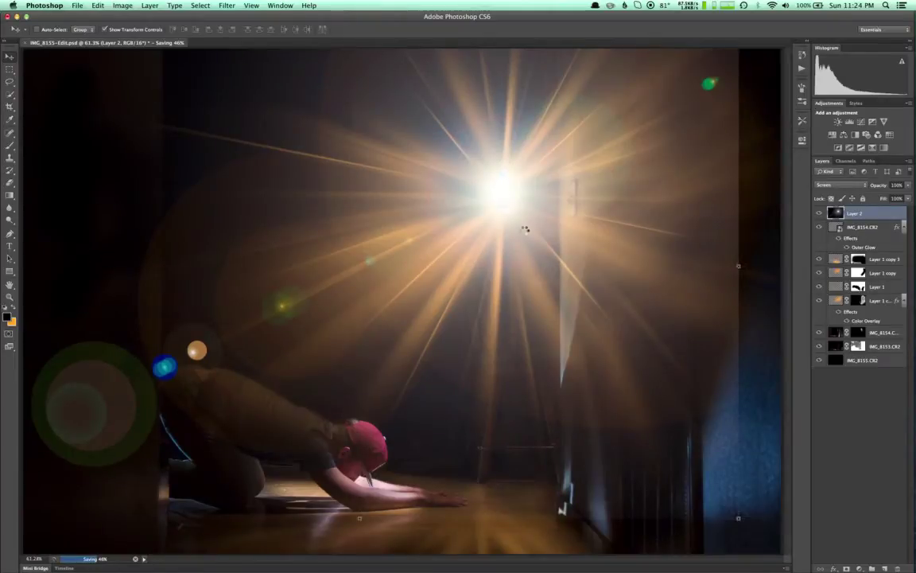
{"action": "key", "text": "ctrl+shift+m"}
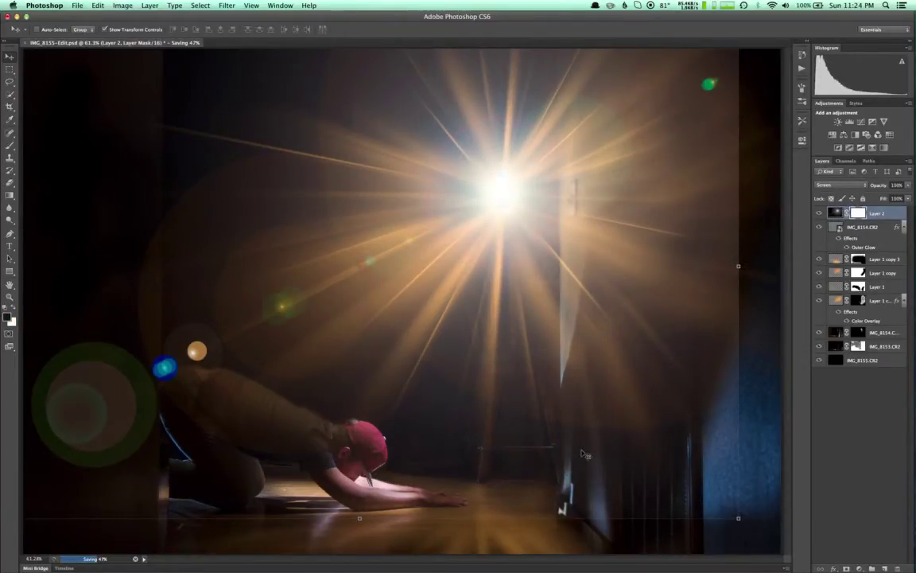
{"action": "left_click_drag", "start_coordinate": [570, 419], "coordinate": [606, 438]}
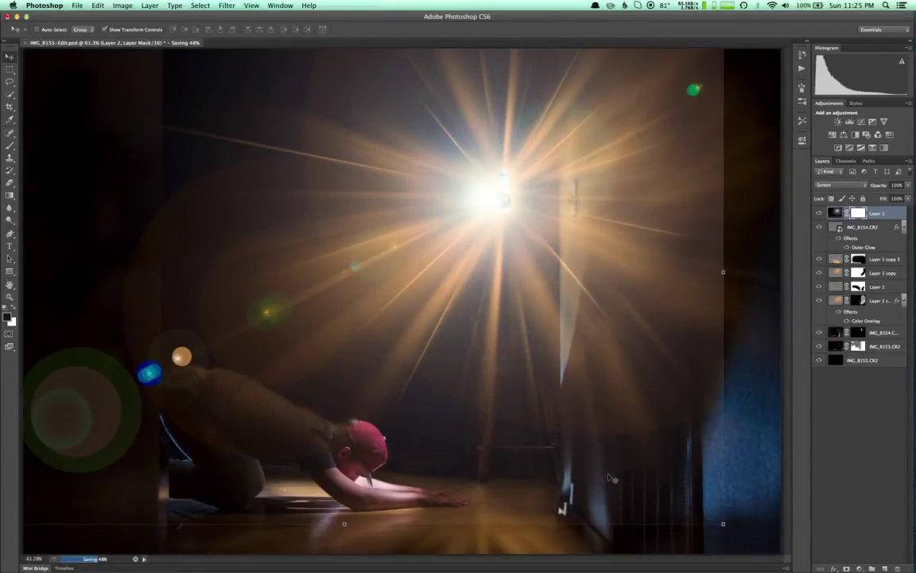
Paint black on Layer 2's mask with a 2215 px brush to hide the flare's hard edge beside the blue wall
{"action": "key", "text": "super+minus"}
{"action": "key", "text": "super+minus"}
{"action": "key", "text": "super+minus"}
{"action": "key", "text": "super+minus"}
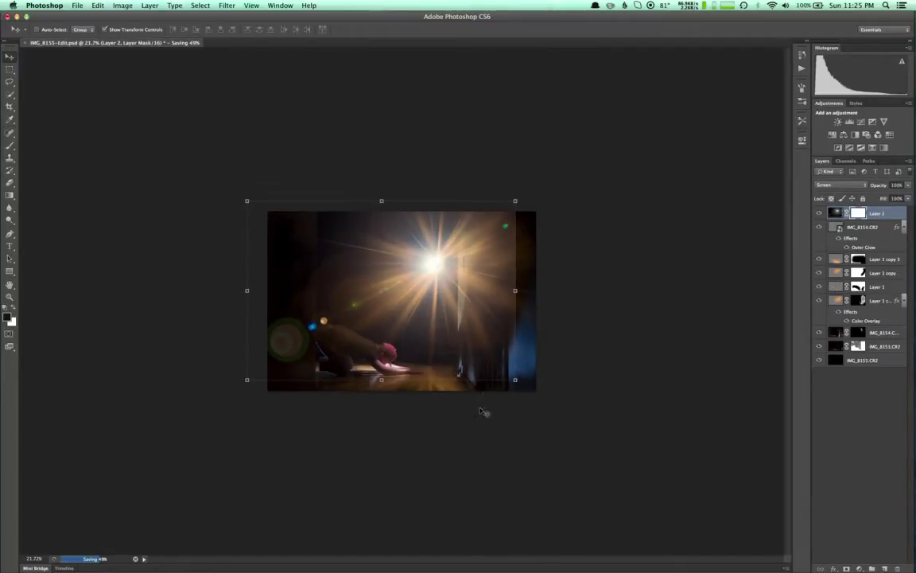
{"action": "key", "text": "super+plus"}
{"action": "key", "text": "super+plus"}
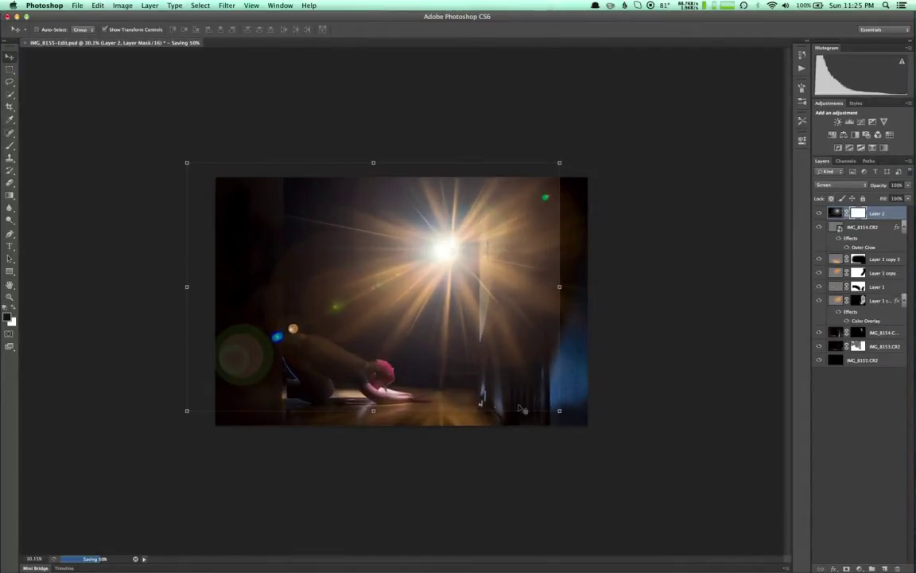
{"action": "key", "text": "b"}
{"action": "right_click", "coordinate": [474, 459]}
{"action": "key", "text": "Escape"}
{"action": "left_click", "coordinate": [482, 383]}
{"action": "left_click_drag", "start_coordinate": [524, 384], "coordinate": [563, 412]}
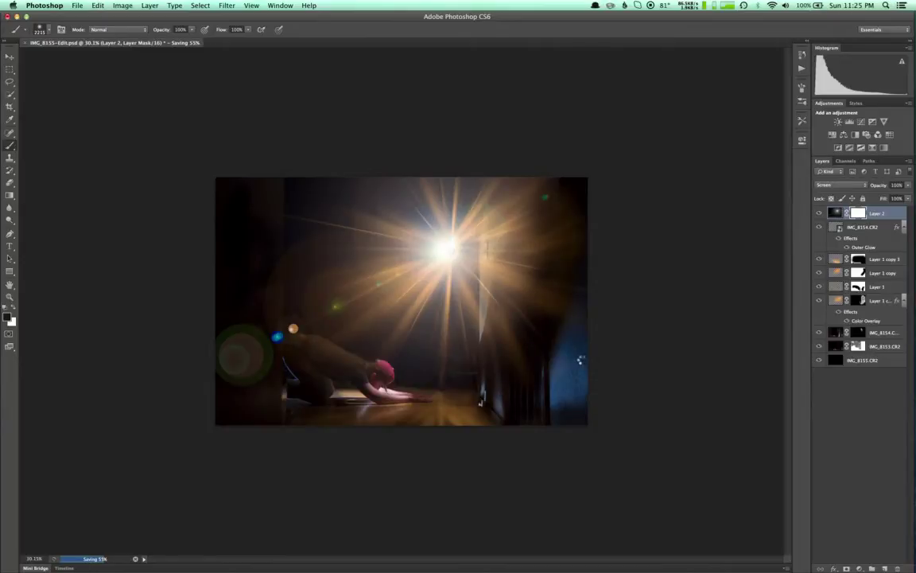
Move Layer 2 below the top IMG_8154.CR2 bottle layer and set its opacity to 29%
{"action": "left_click_drag", "start_coordinate": [880, 216], "coordinate": [876, 253]}
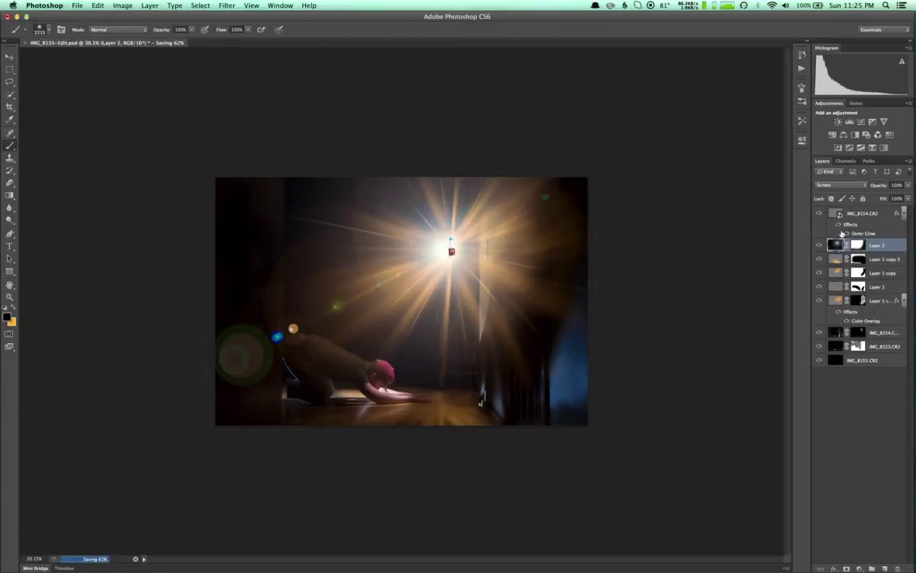
{"action": "left_click_drag", "start_coordinate": [884, 187], "coordinate": [793, 170]}
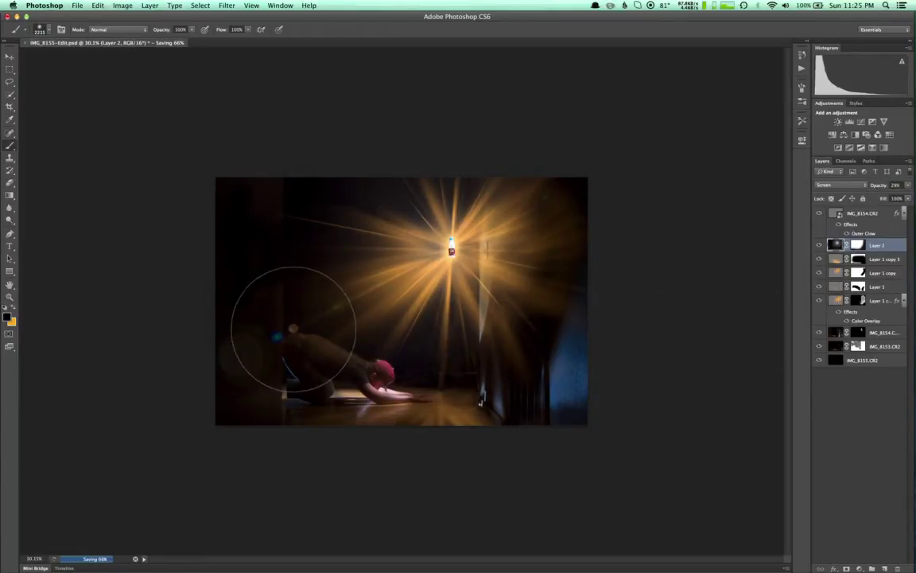
Compare the image with Layer 2 hidden and shown, and set the brush opacity to 100%
{"action": "key", "text": "3"}
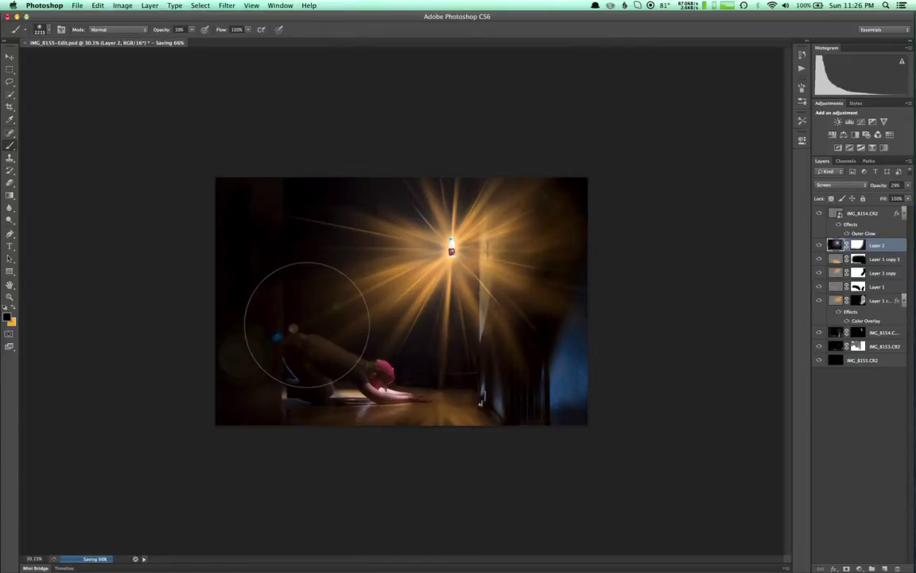
{"action": "key", "text": "5"}
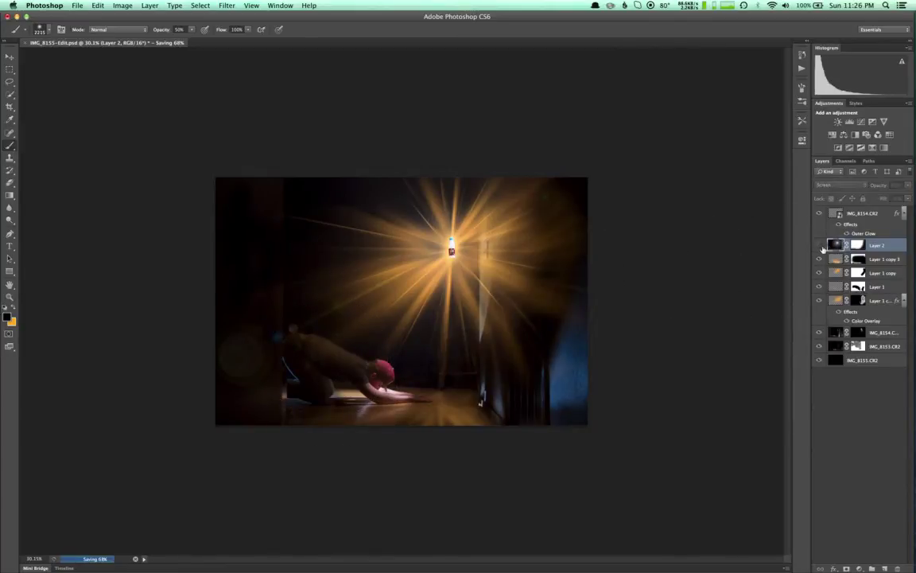
{"action": "left_click", "coordinate": [820, 246]}
{"action": "left_click", "coordinate": [820, 246]}
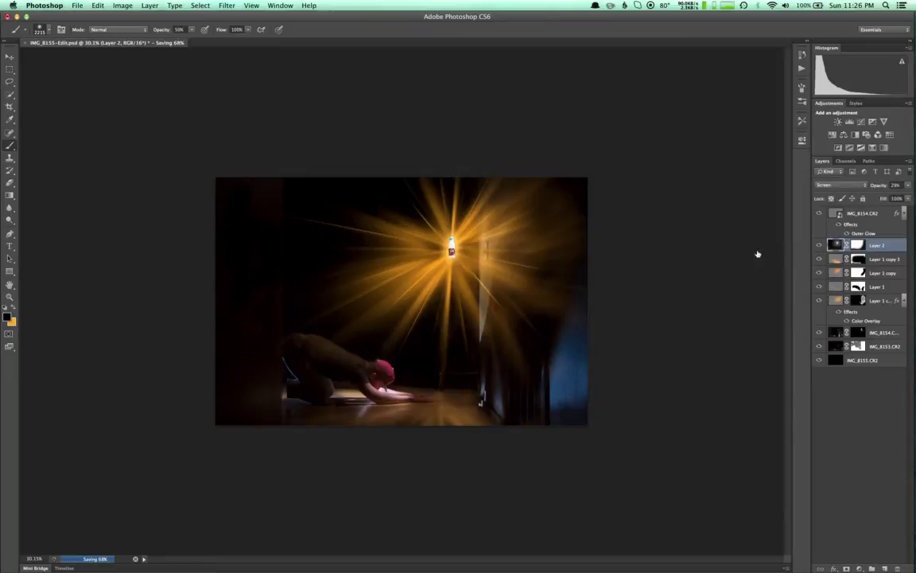
{"action": "key", "text": "0"}
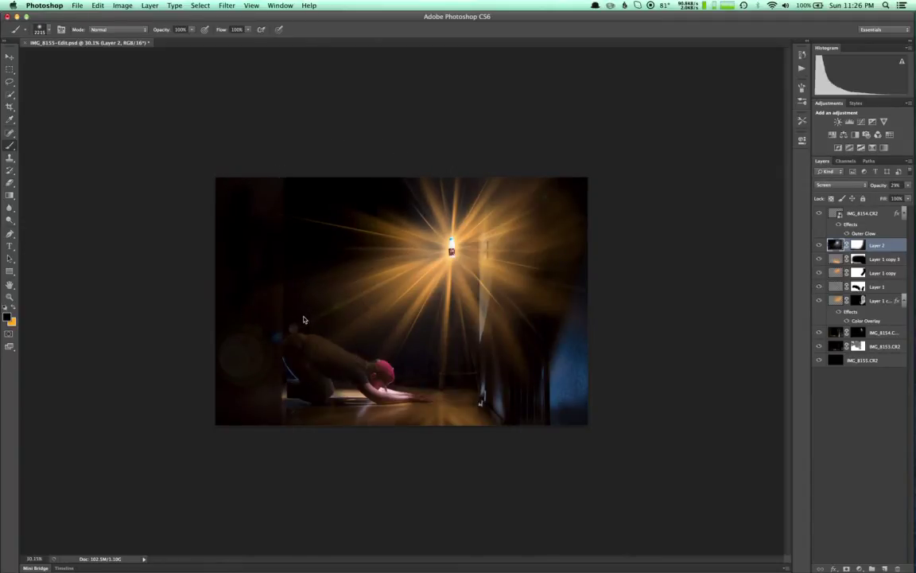
Save the composite with no layer selected, and check it in Lightroom before returning to Photoshop
{"action": "left_click", "coordinate": [867, 427]}
{"action": "key", "text": "super+s"}
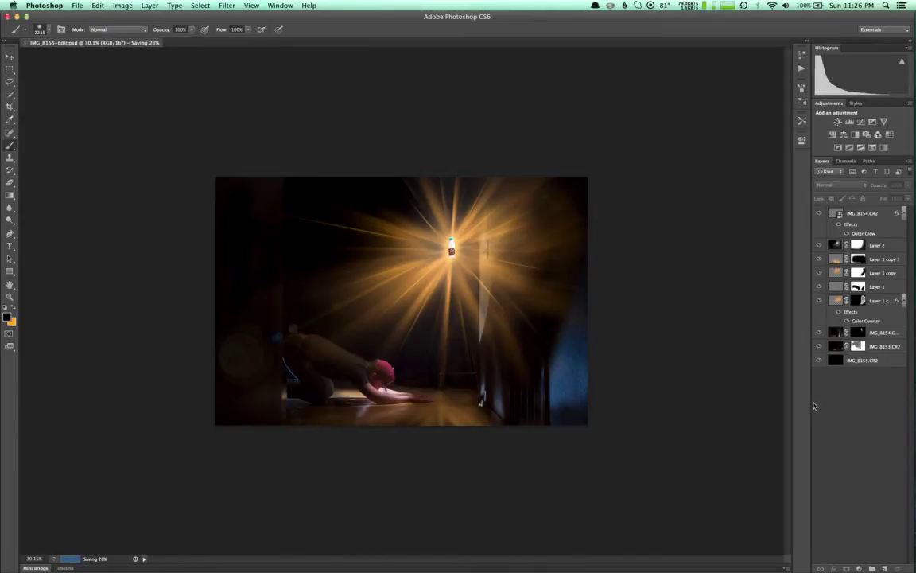
{"action": "key", "text": "super+Tab"}
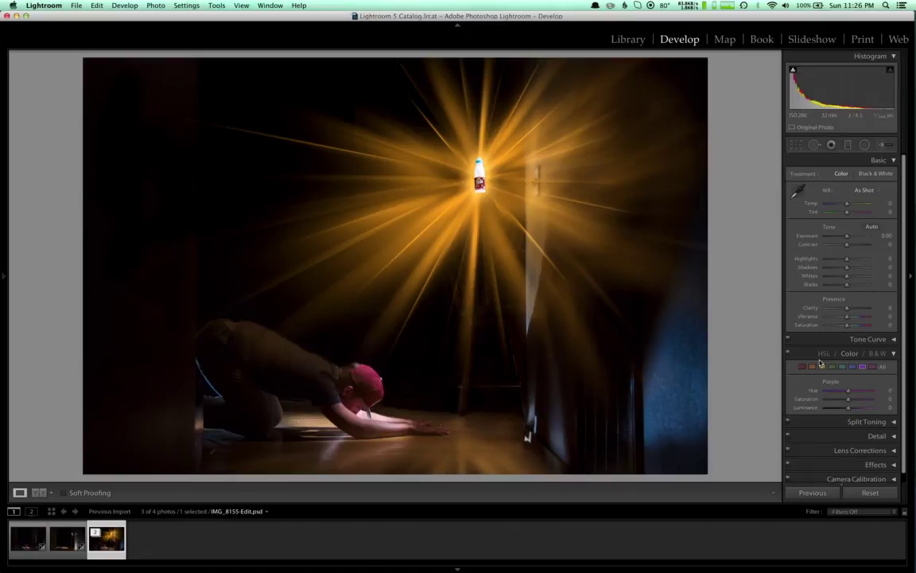
{"action": "key", "text": "super+Tab"}
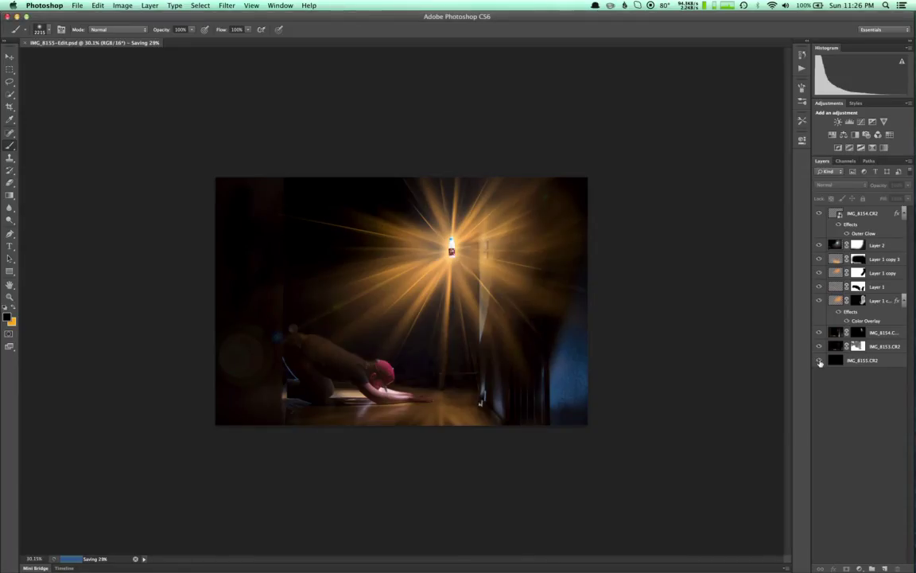
Paint black on Layer 2's mask around the outer light rays to remove the flare's haze from the dark background
{"action": "key", "text": "super+0"}
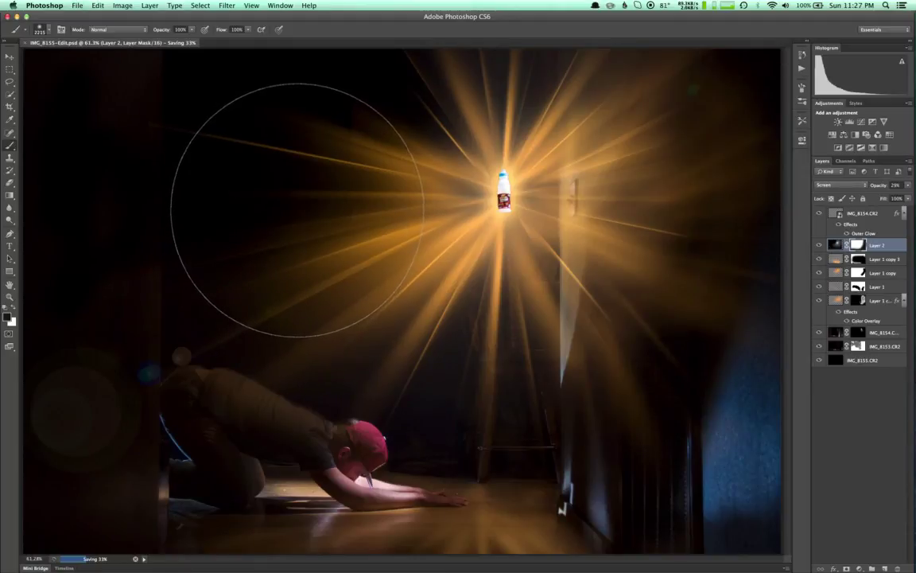
{"action": "mouse_move", "coordinate": [298, 209]}
{"action": "left_mouse_down"}
{"action": "mouse_move", "coordinate": [302, 184]}
{"action": "mouse_move", "coordinate": [292, 183]}
{"action": "left_mouse_up"}
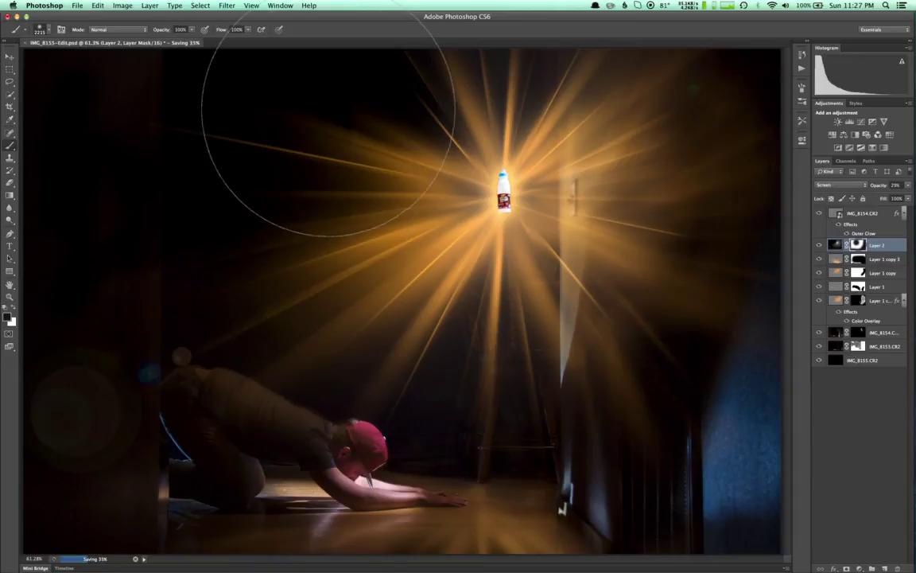